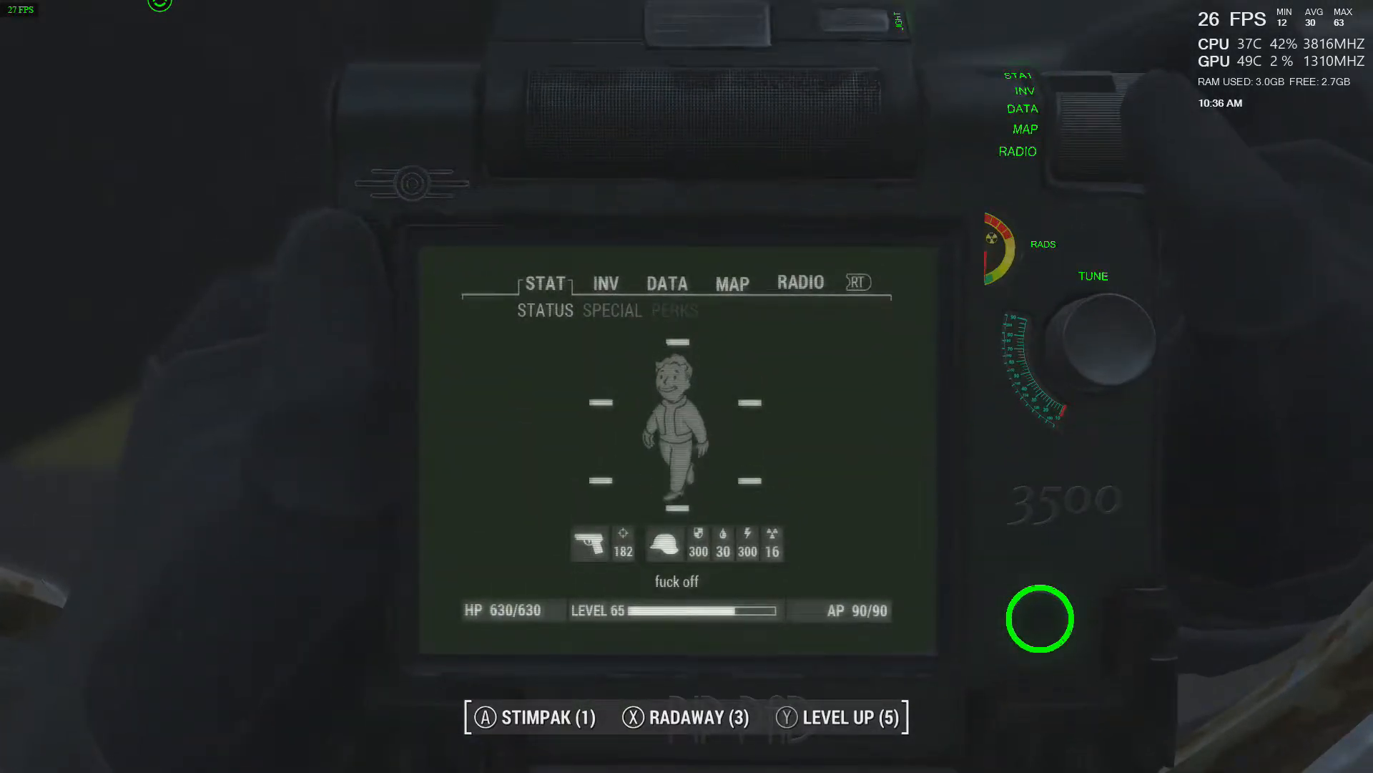
# - Close the Pip-Boy and bring up the pause menu over the game
pyautogui.press('Tab')
pyautogui.press('Escape')
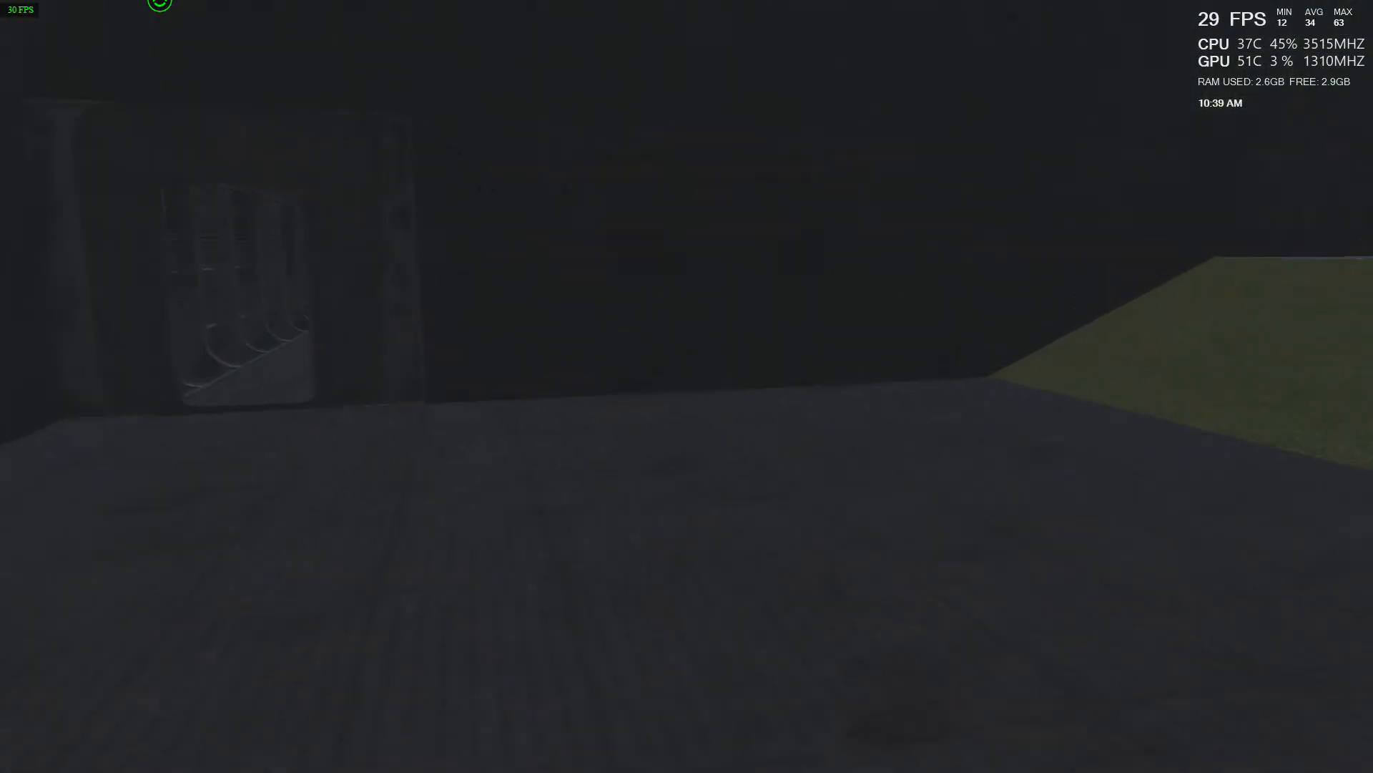
# - Walk the full length of the pod-lined corridor and step into the waterfall room
pyautogui.press('w')
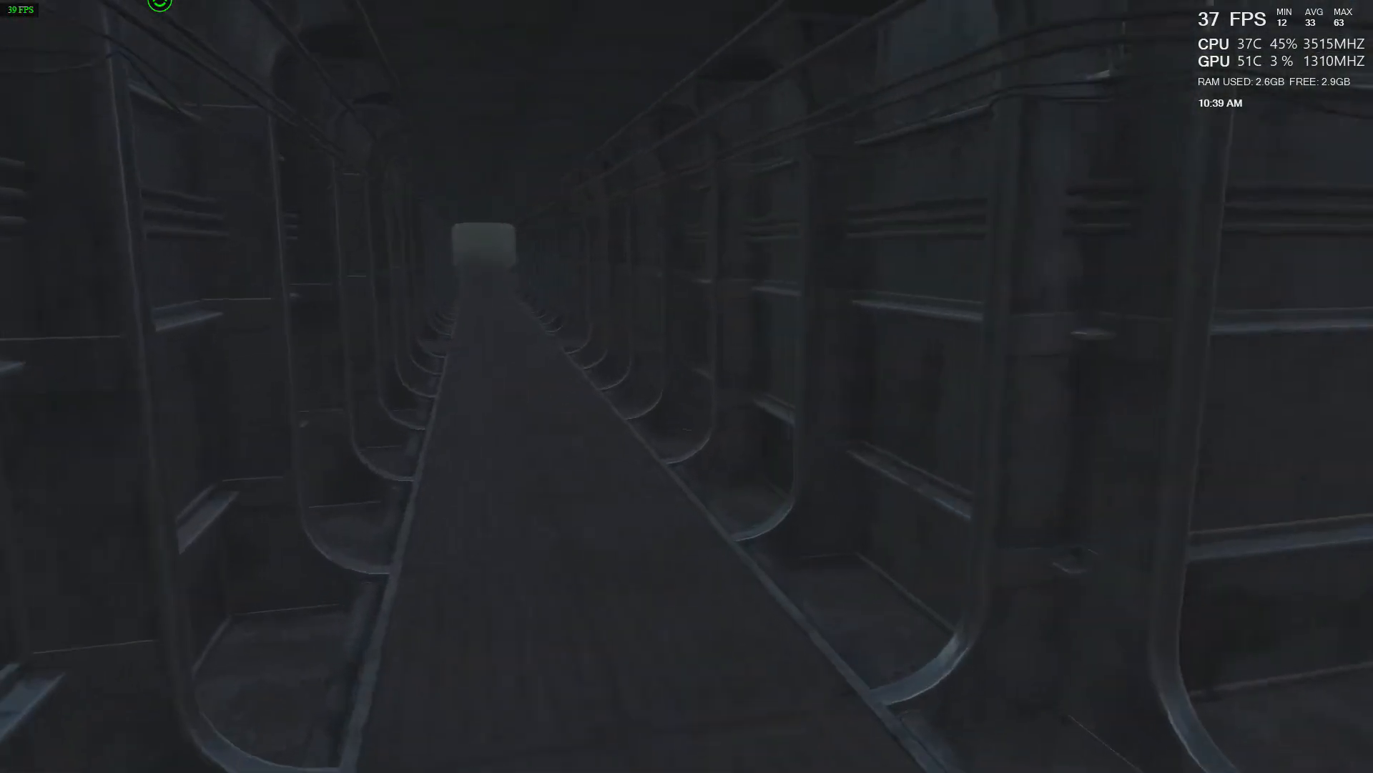
pyautogui.press('w')
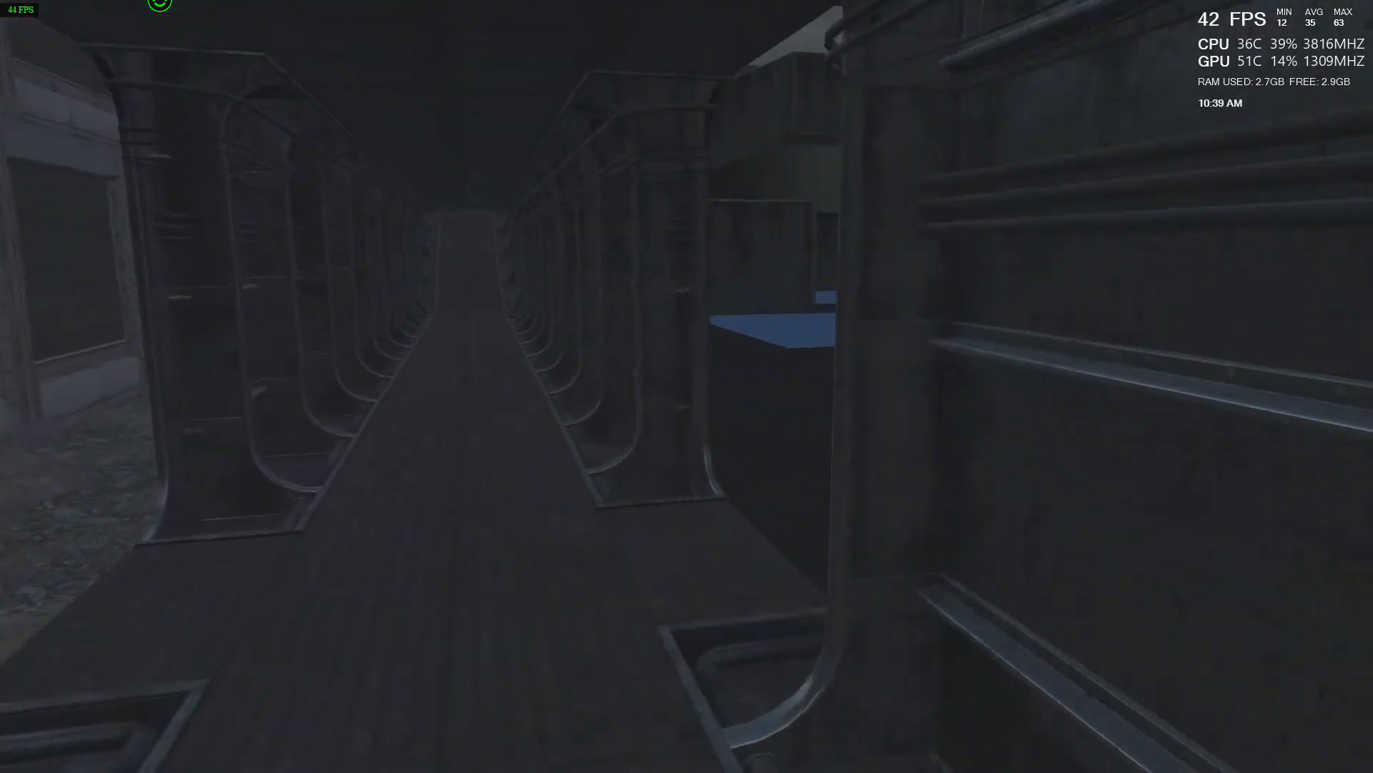
pyautogui.press('w')
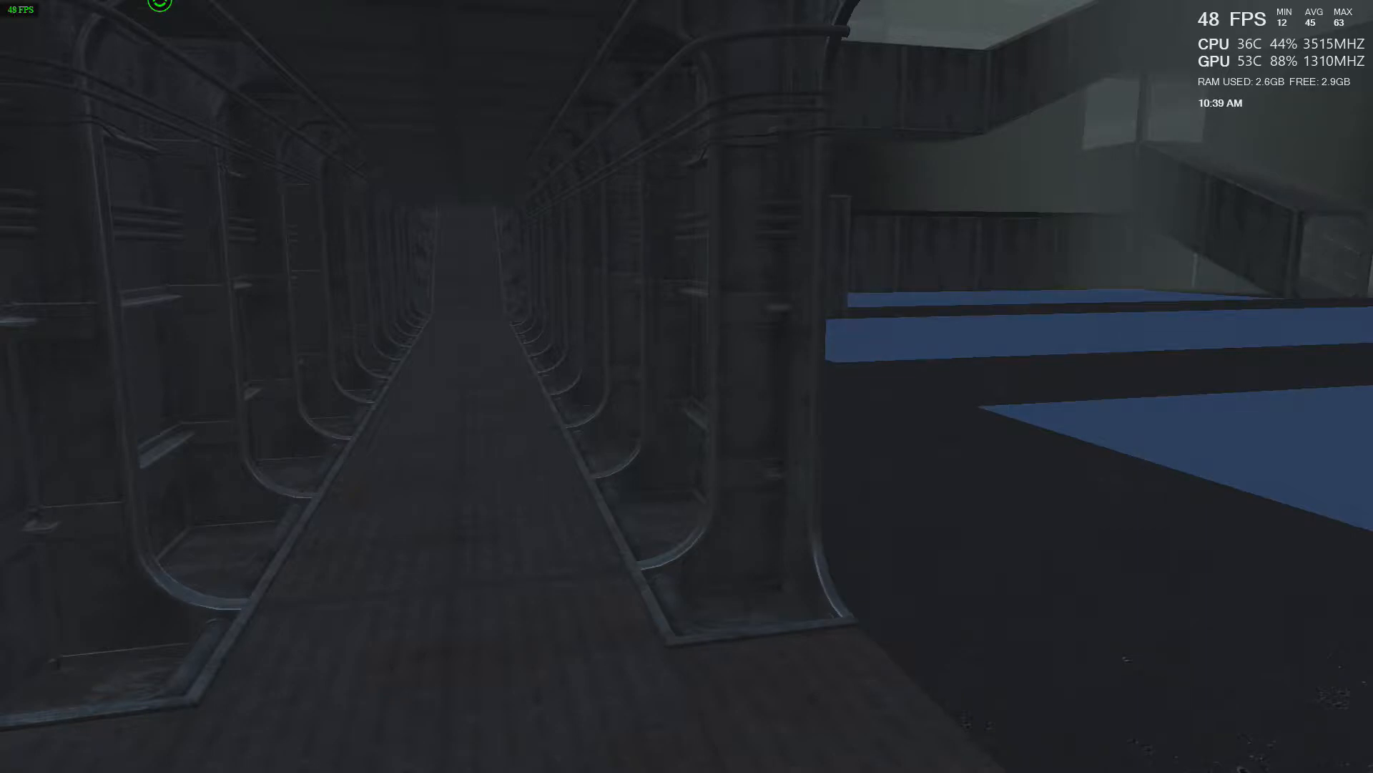
pyautogui.press('w')
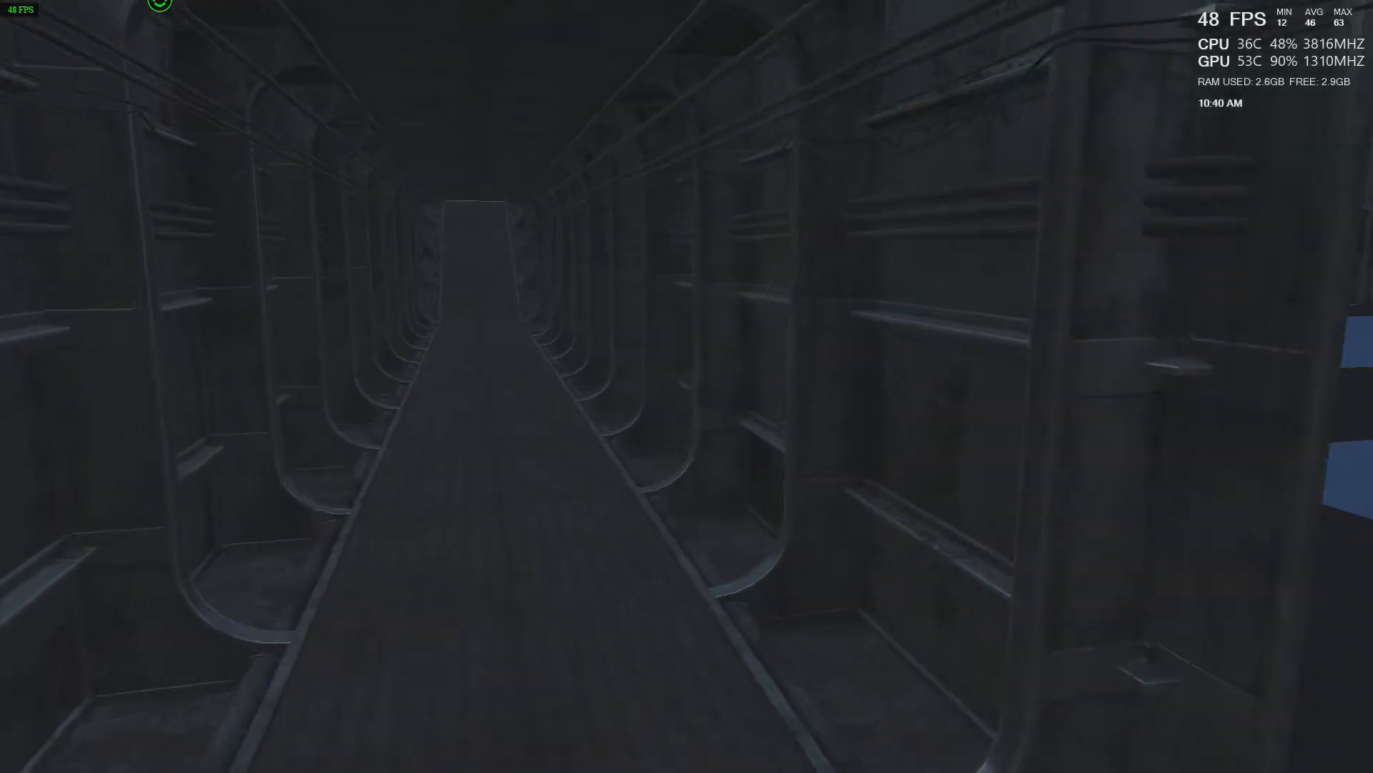
pyautogui.press('w')
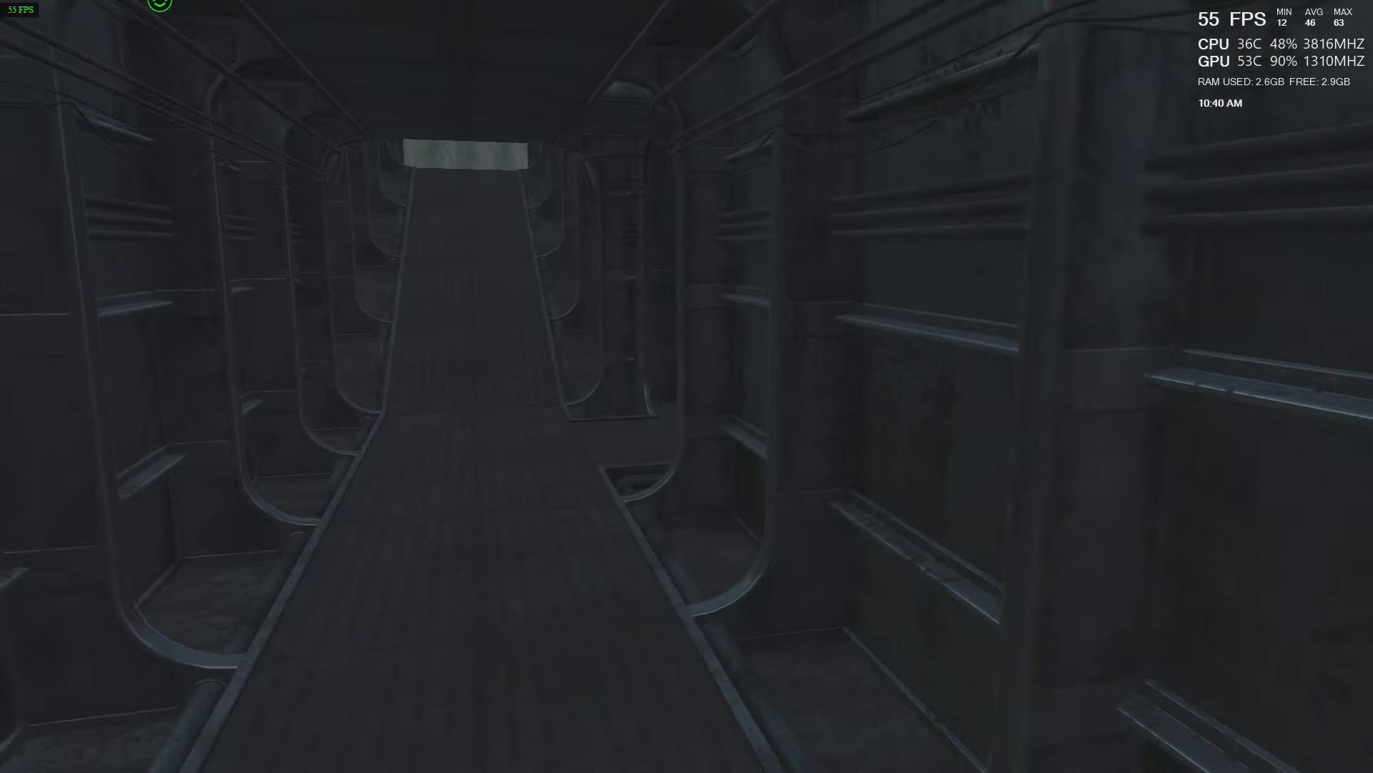
pyautogui.press('w')
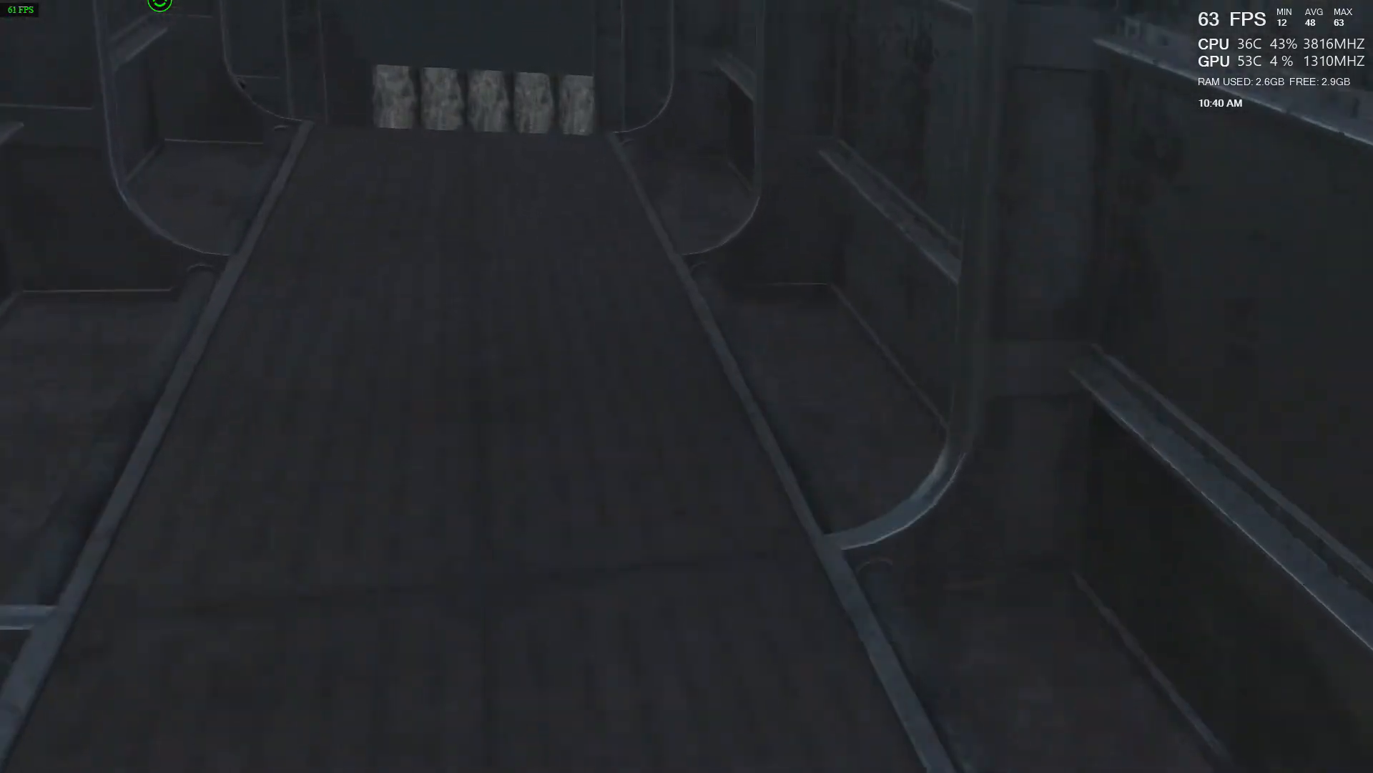
pyautogui.press('w')
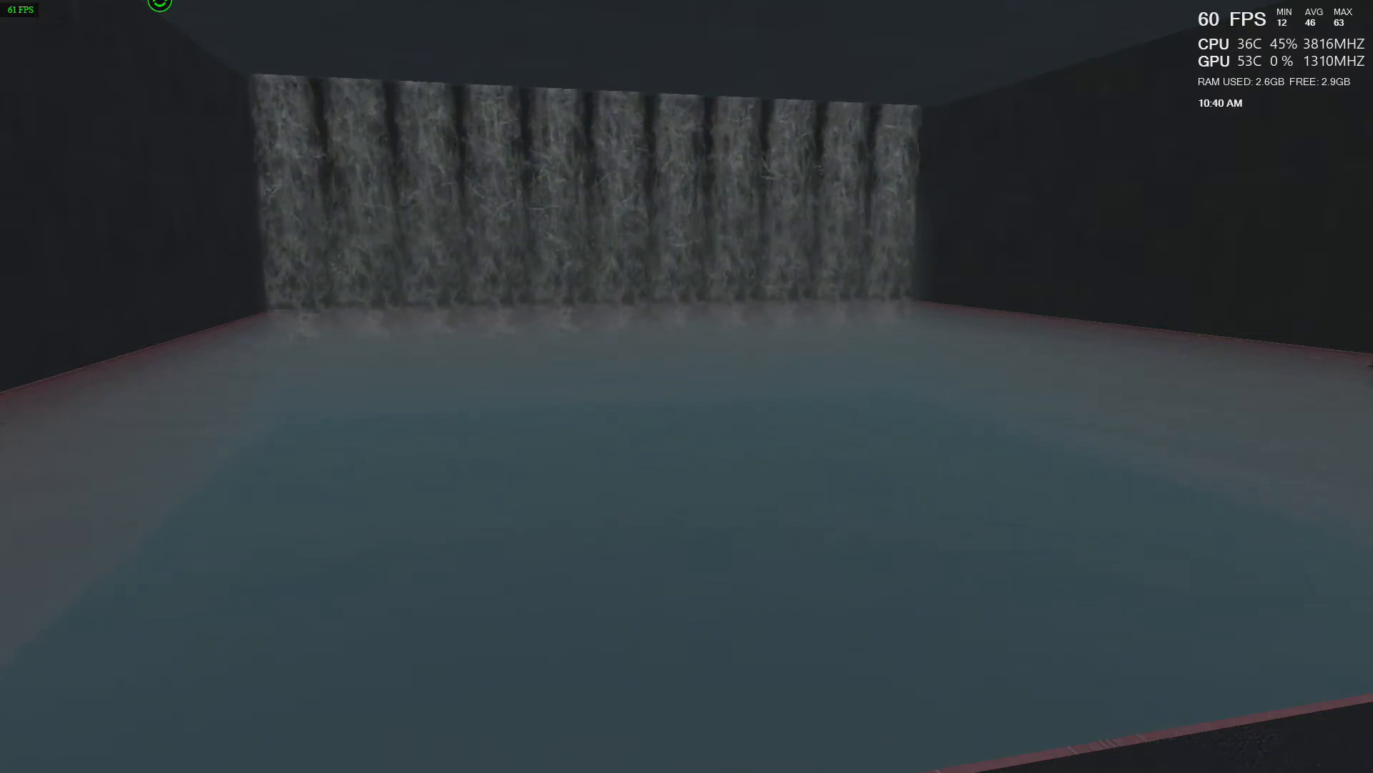
# - Turn right away from the waterfall wall to face the brick wall along the pool edge
pyautogui.press('w')
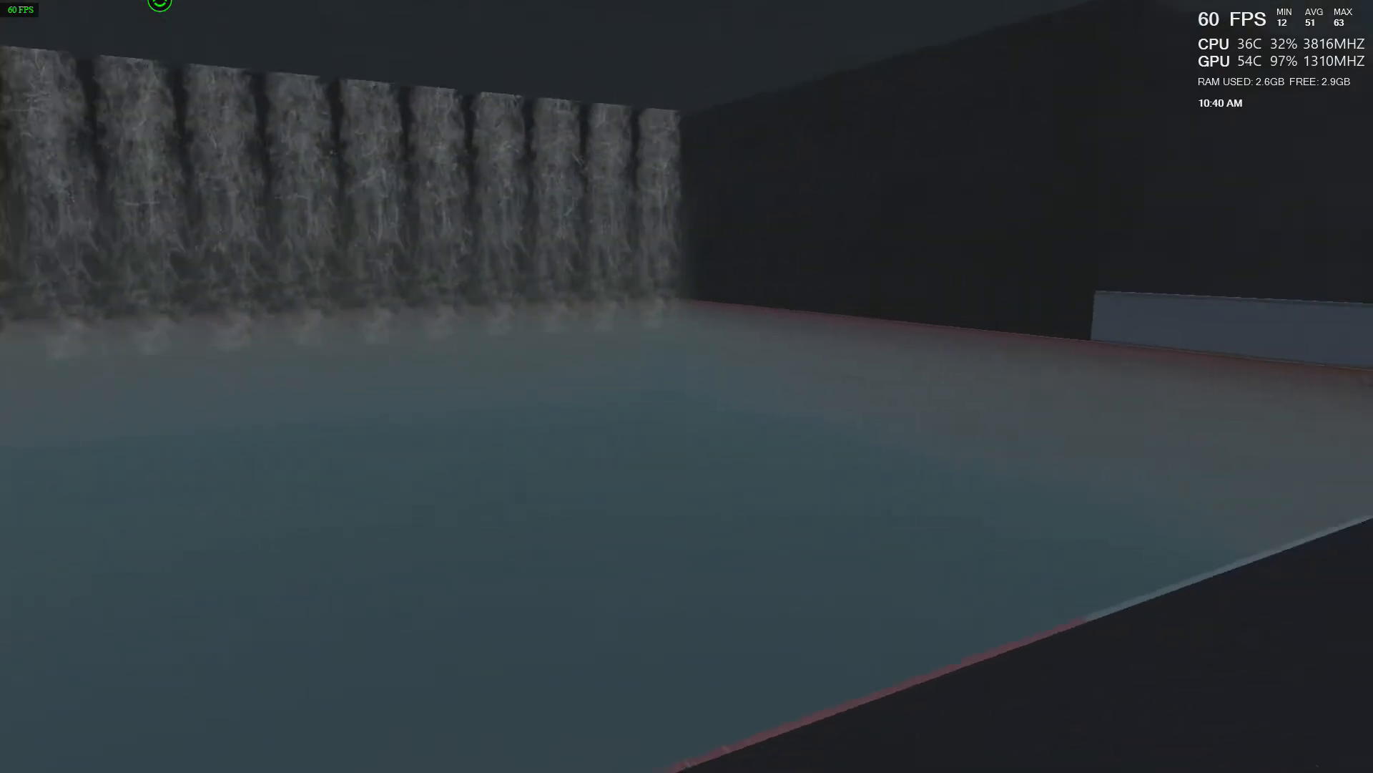
pyautogui.press('w')
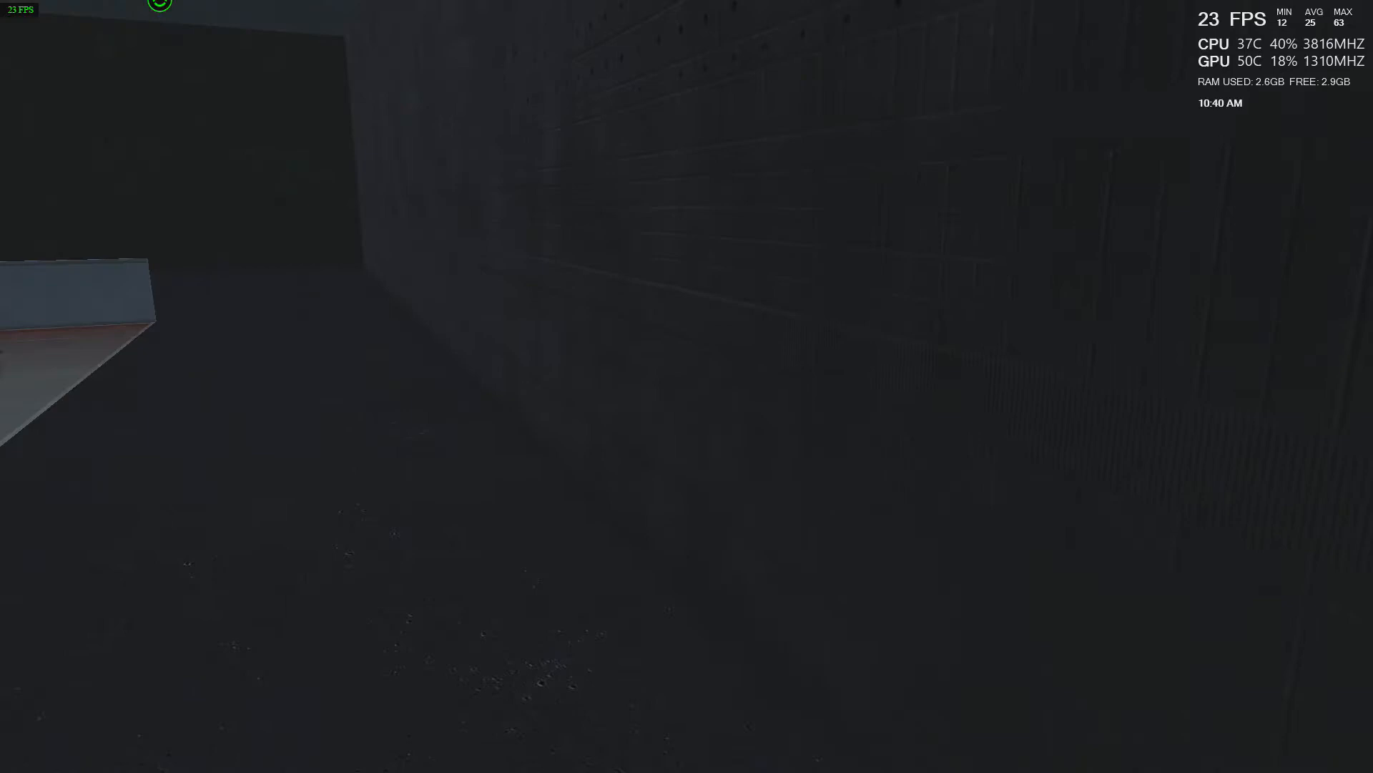
# - Look left across the pool toward the waterfalls before heading into the tiled passage
pyautogui.moveTo(687, 386); pyautogui.dragTo(215, 386)
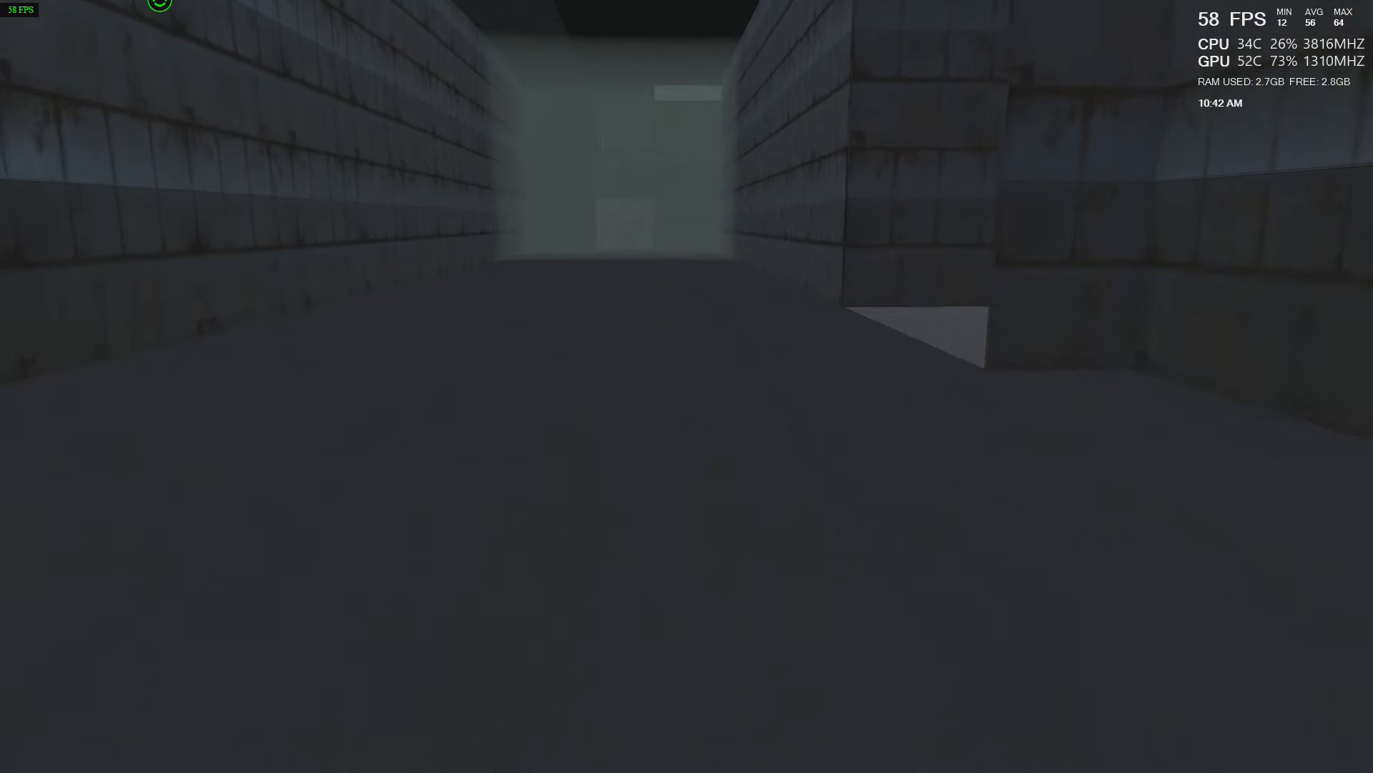
# - Heal with a Stimpak from quick selection, switch to third-person, then pause to quit the game
pyautogui.press('5')
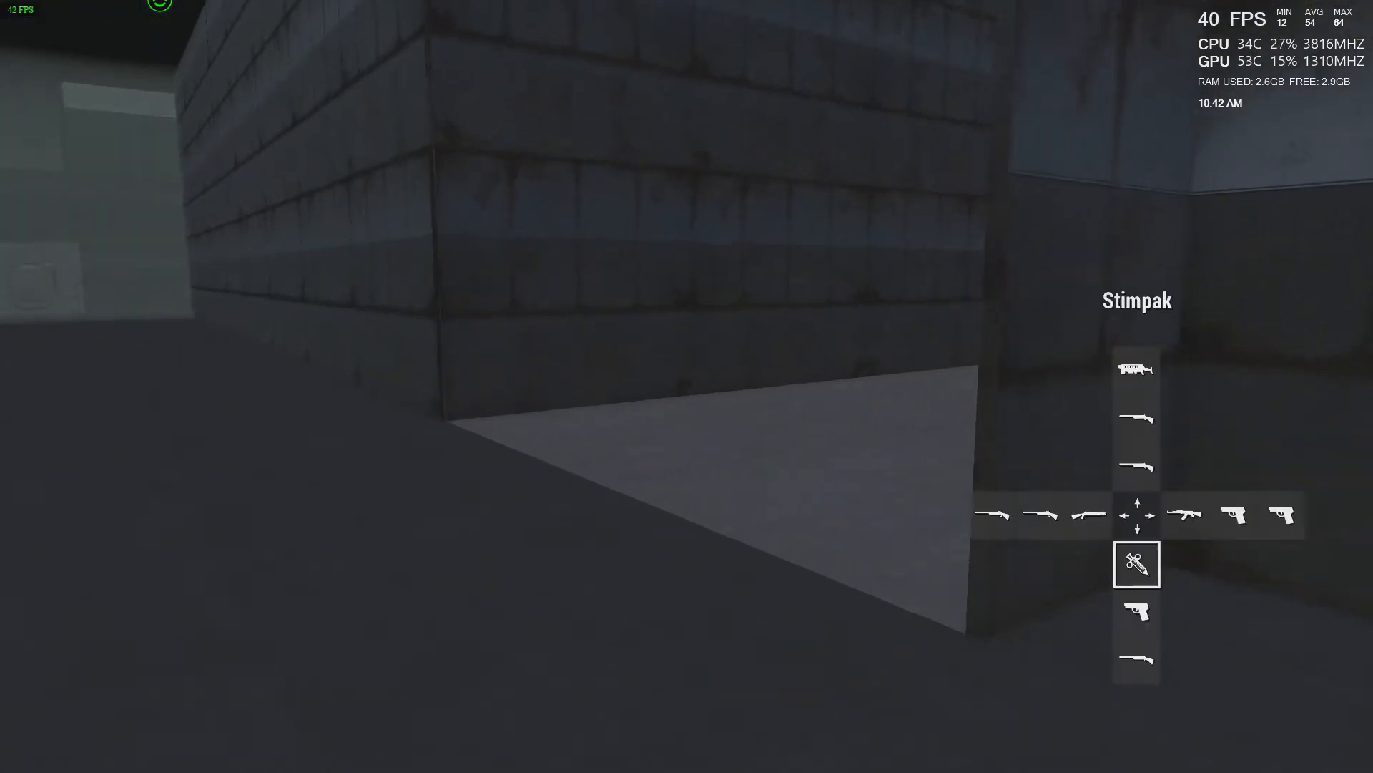
pyautogui.click(1137, 564)
pyautogui.press('f')
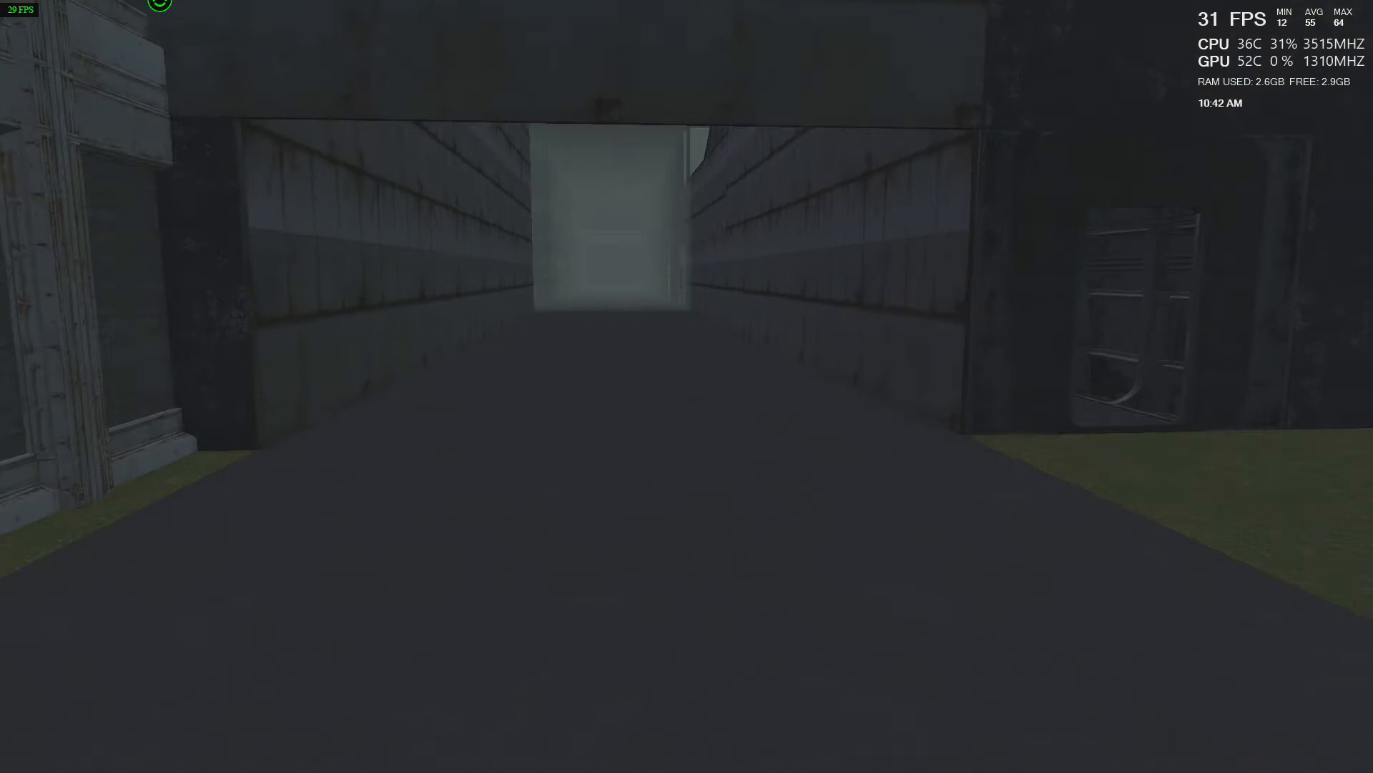
pyautogui.press('Escape')
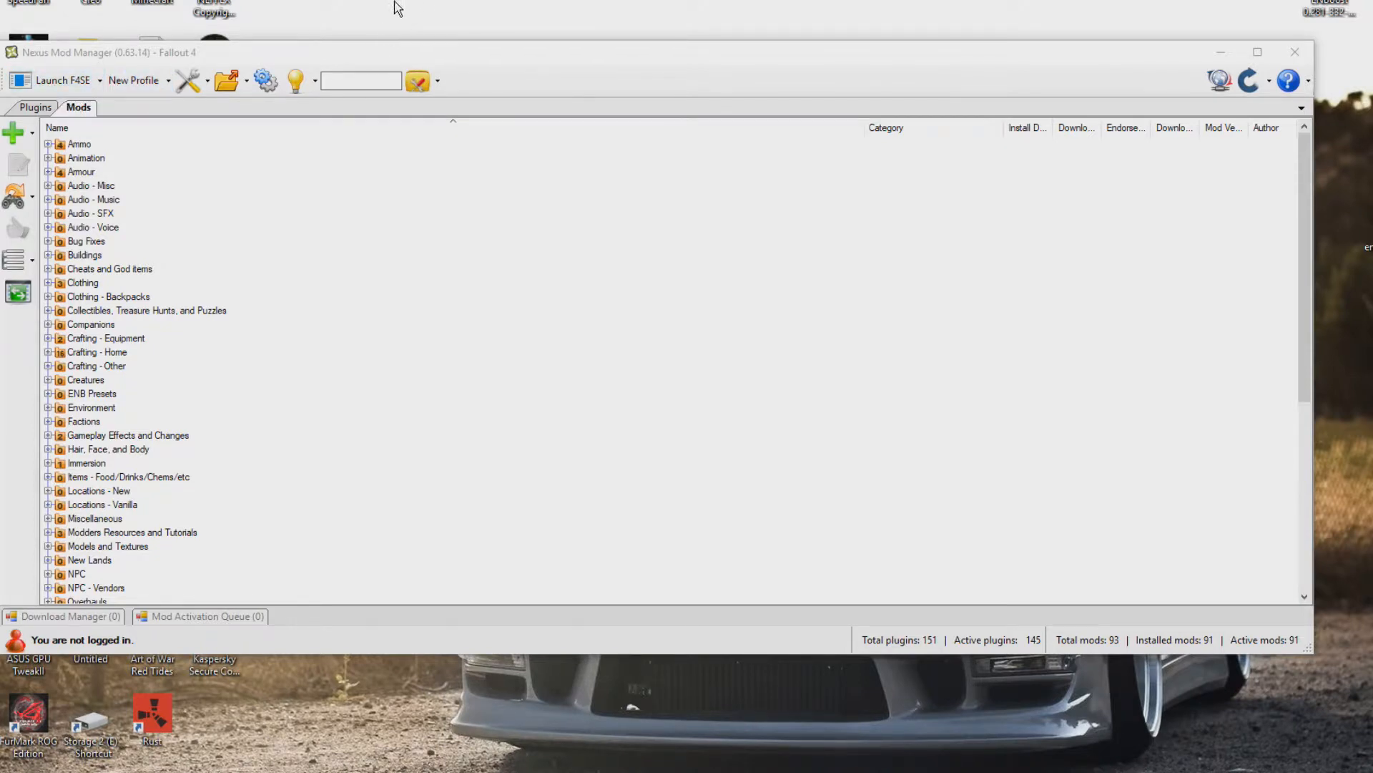
# - Check the installed plugins list, then close Nexus Mod Manager
pyautogui.click(35, 108)
pyautogui.click(1296, 53)
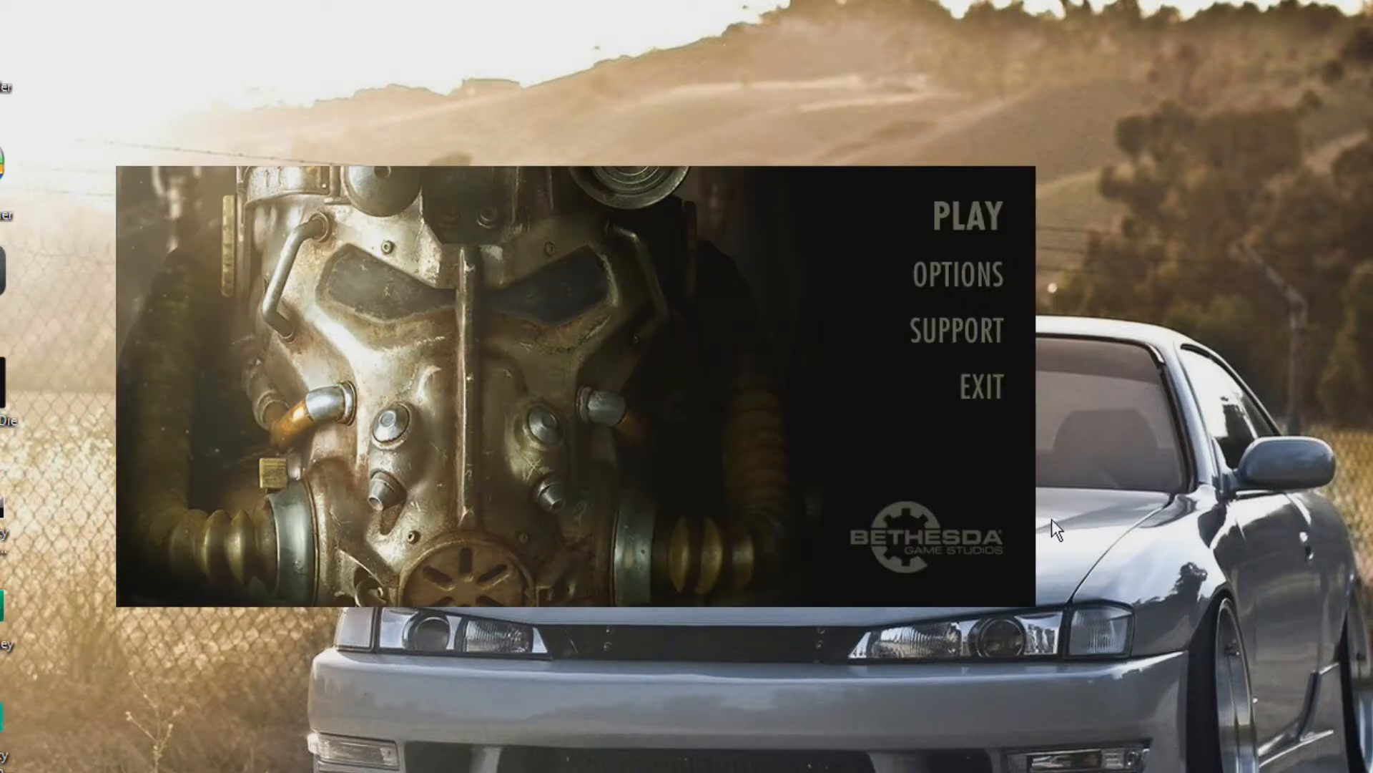
pyautogui.click(972, 277)
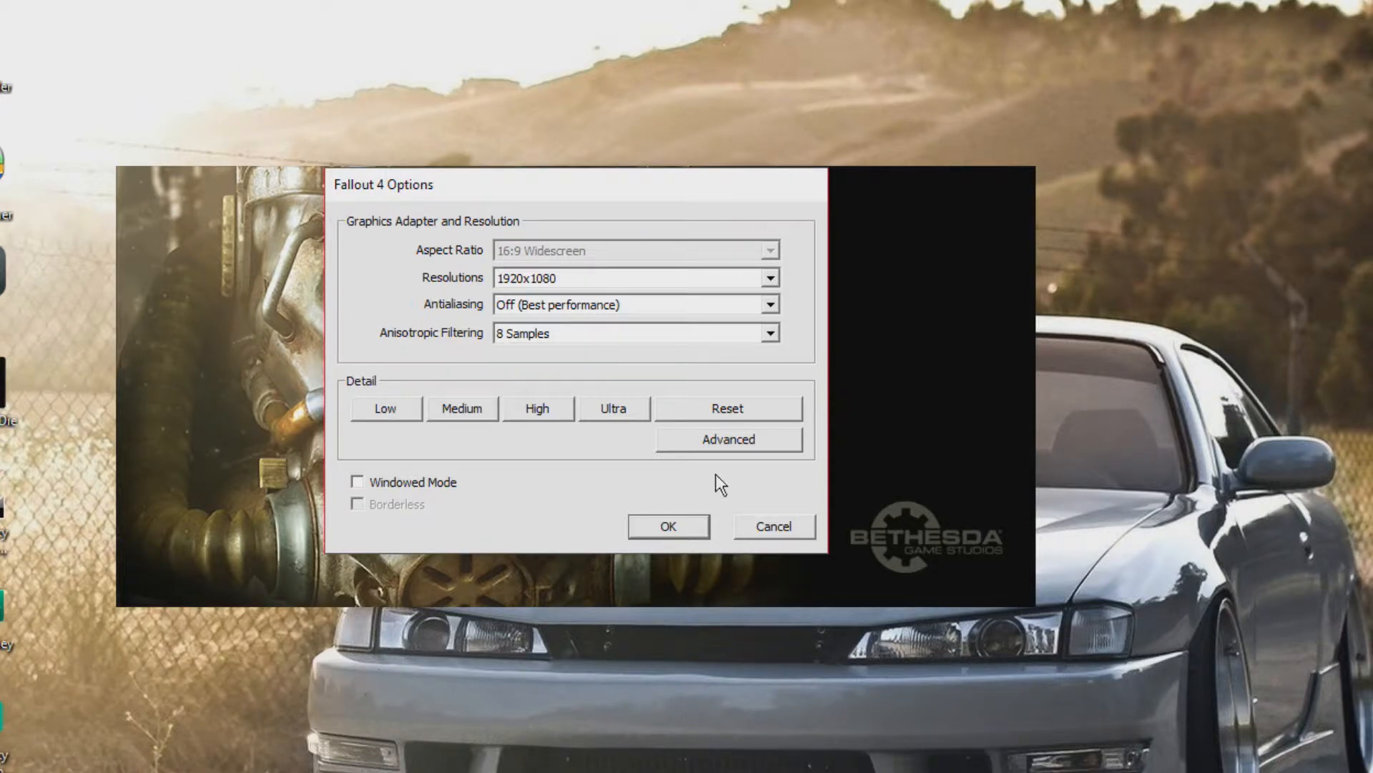
pyautogui.click(733, 437)
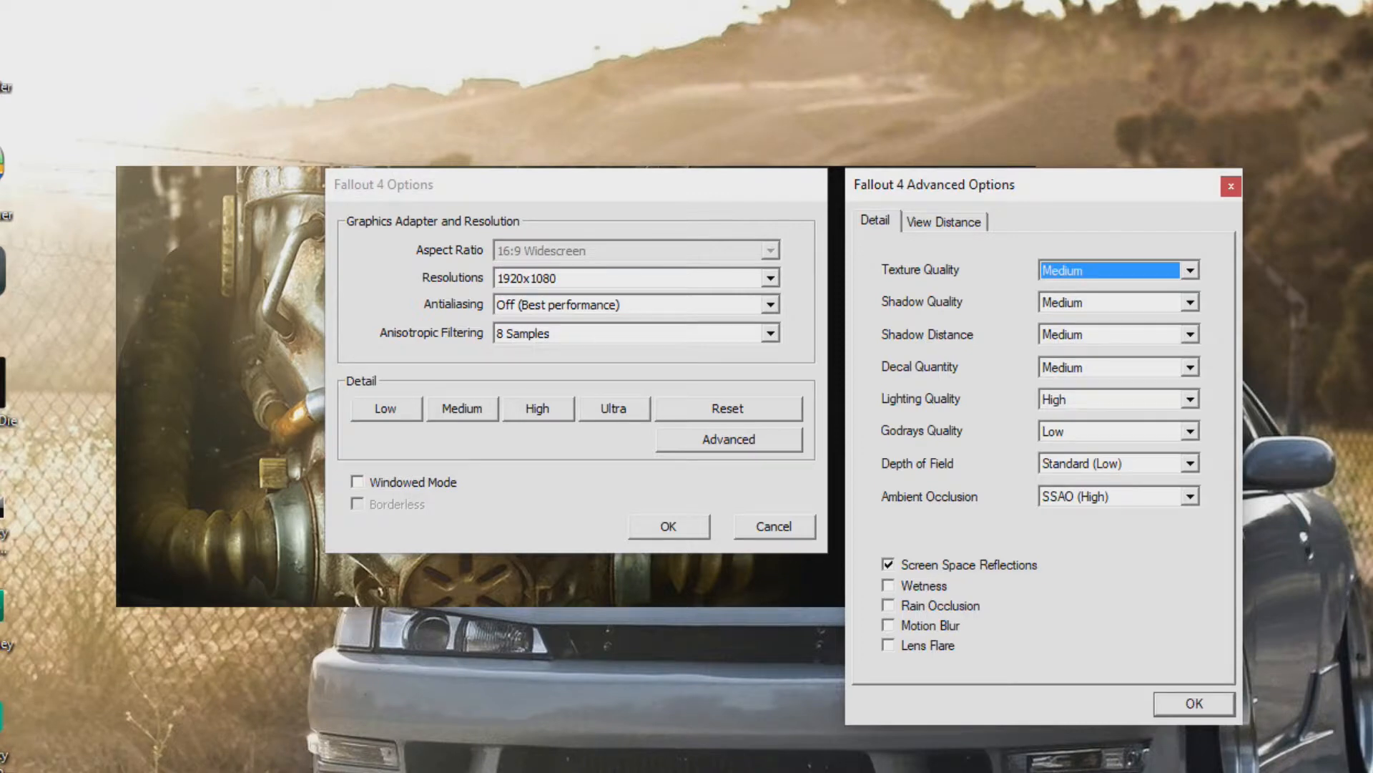
pyautogui.click(944, 221)
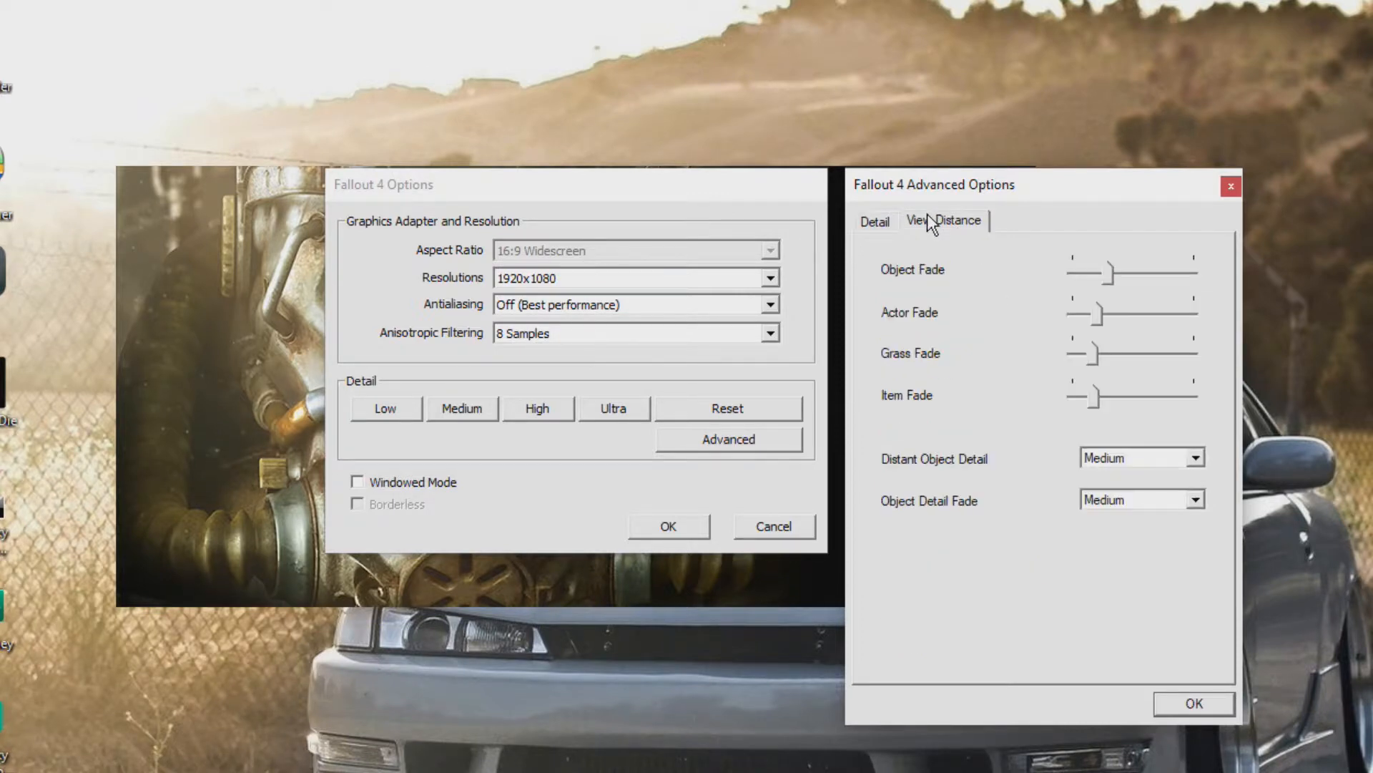
pyautogui.click(877, 223)
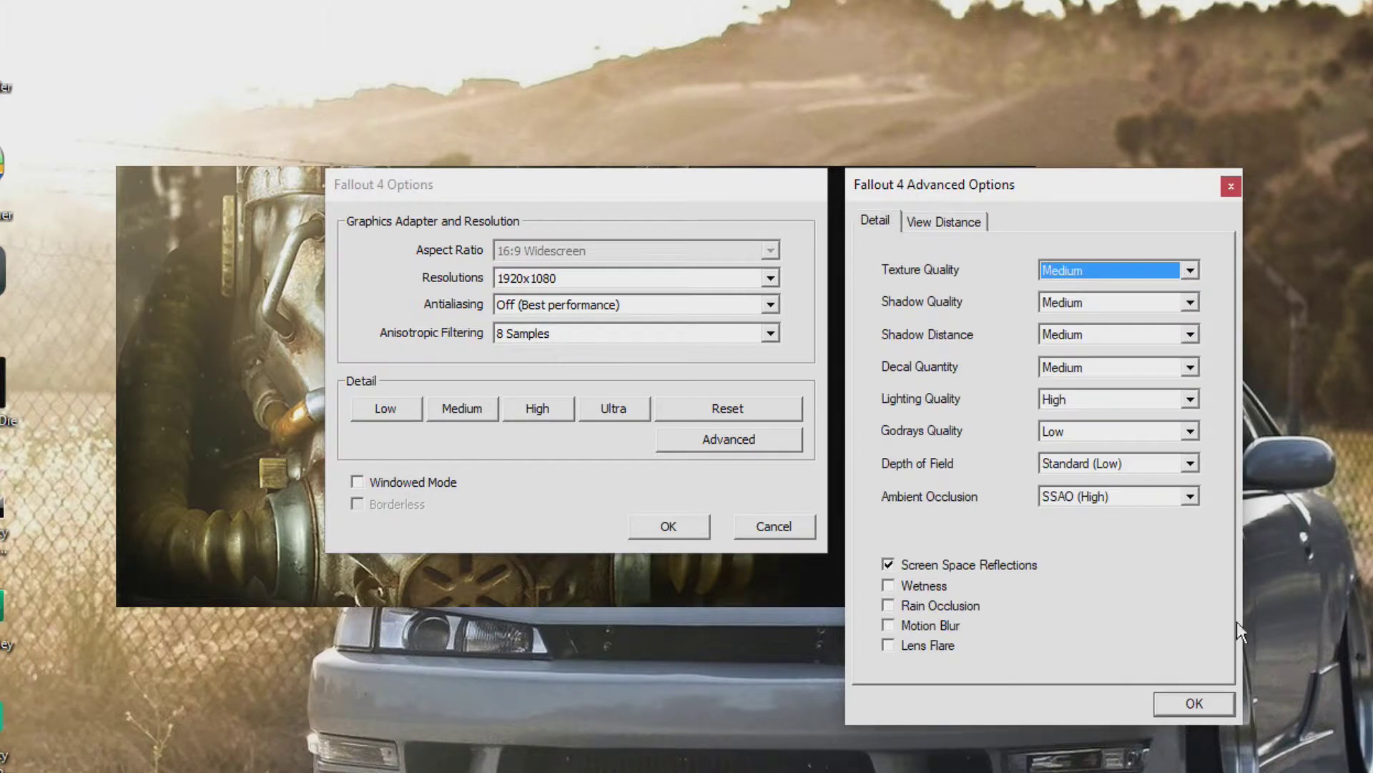
pyautogui.click(1173, 703)
# - Leave the graphics options and start Fallout 4 from the launcher
pyautogui.click(668, 526)
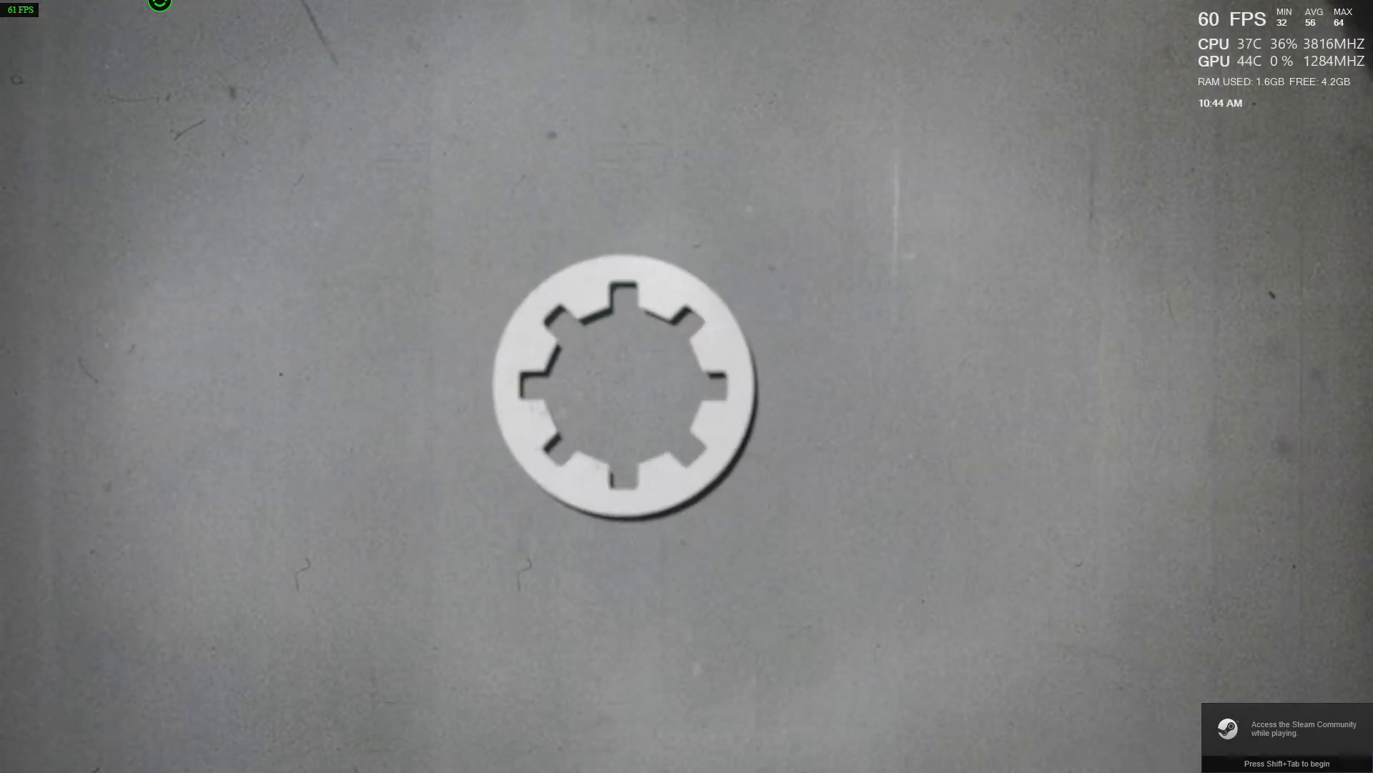
# - Skip the intro, continue from the most recent save, and pause once the world loads
pyautogui.press('Return')
pyautogui.press('Return')
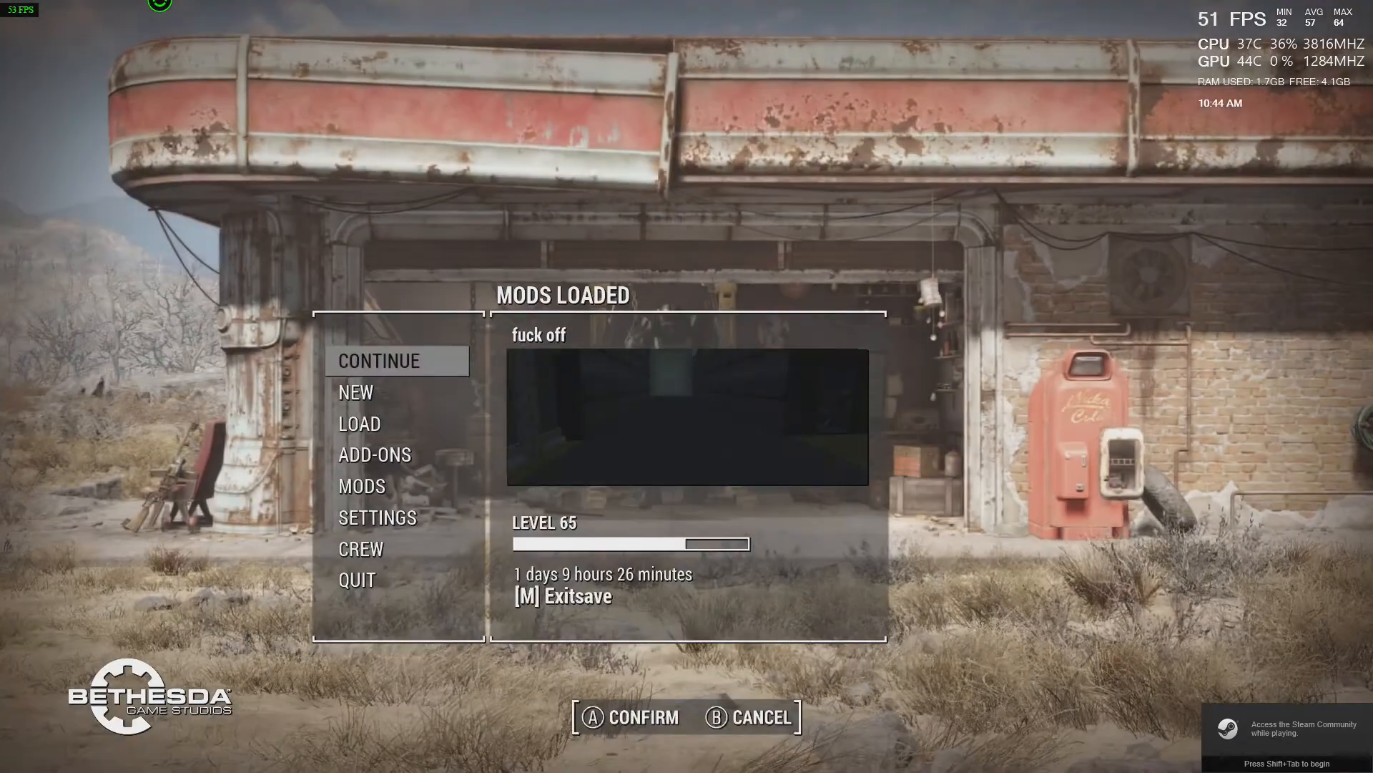
pyautogui.press('Return')
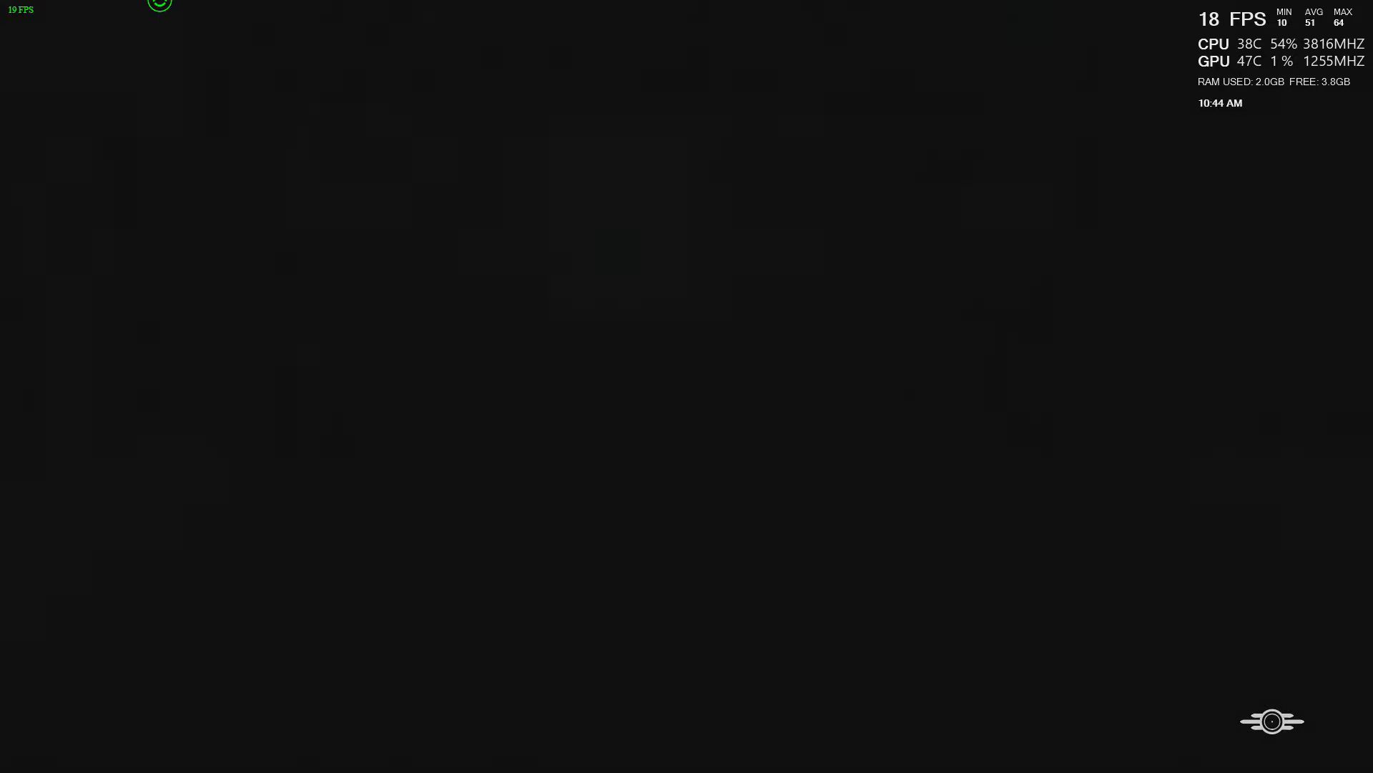
pyautogui.press('Escape')
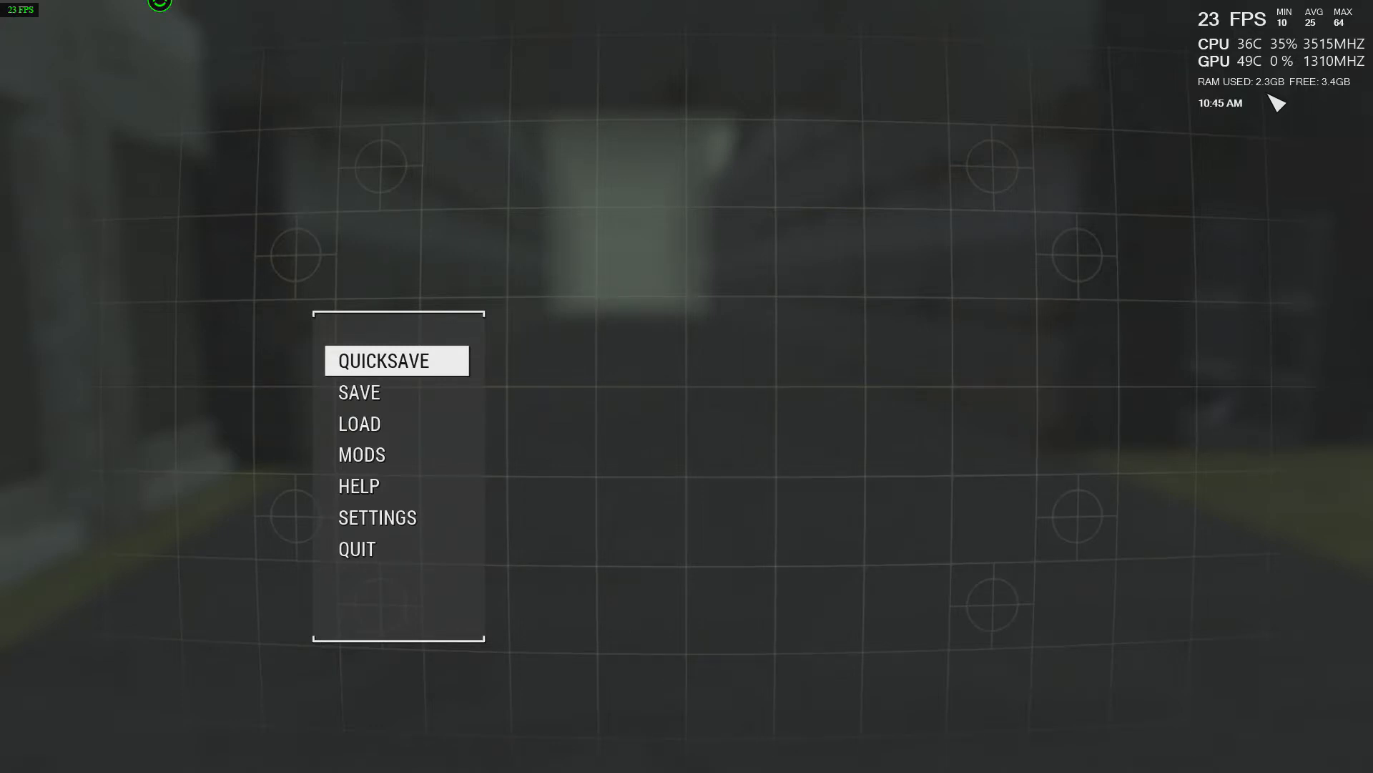
# - Resume play and walk down the concrete corridor past the right-hand door, turning left at the corner
pyautogui.press('Escape')
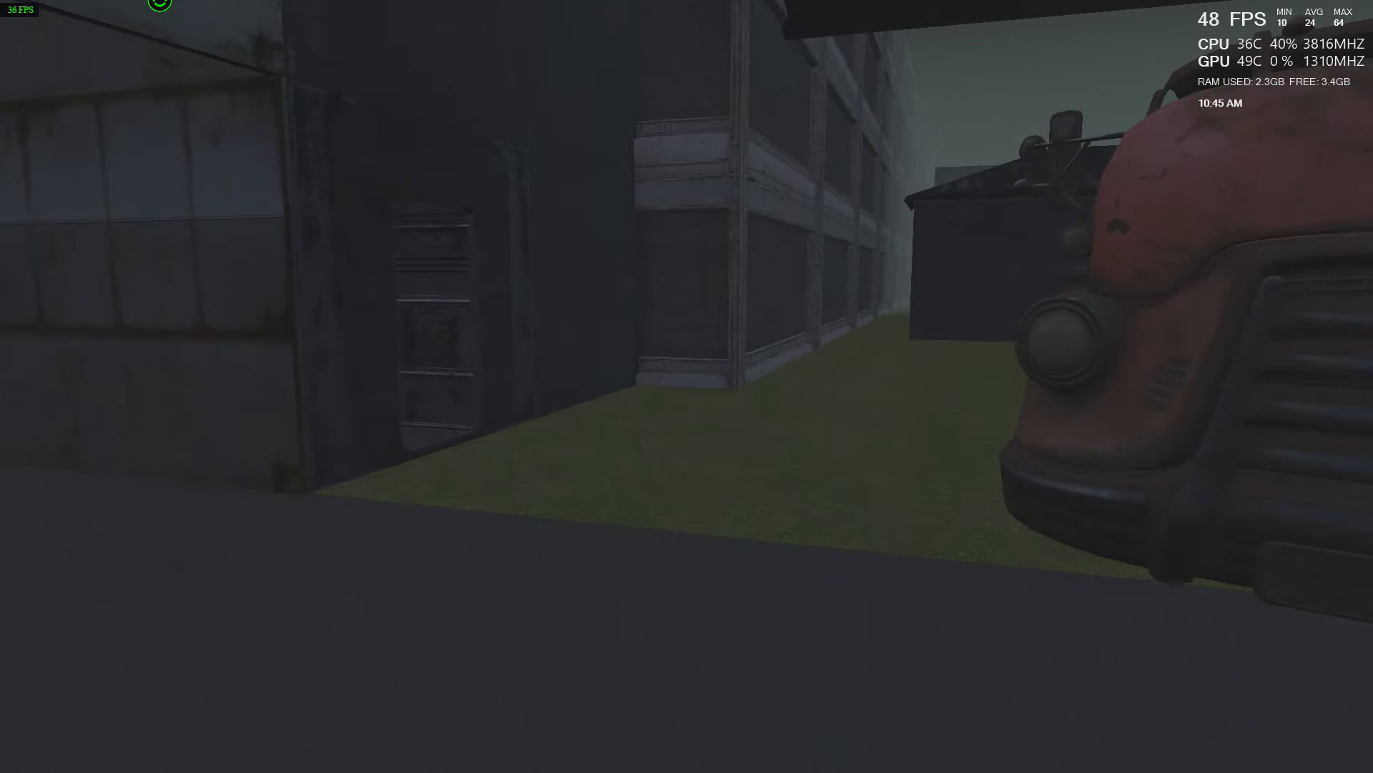
pyautogui.press('w')
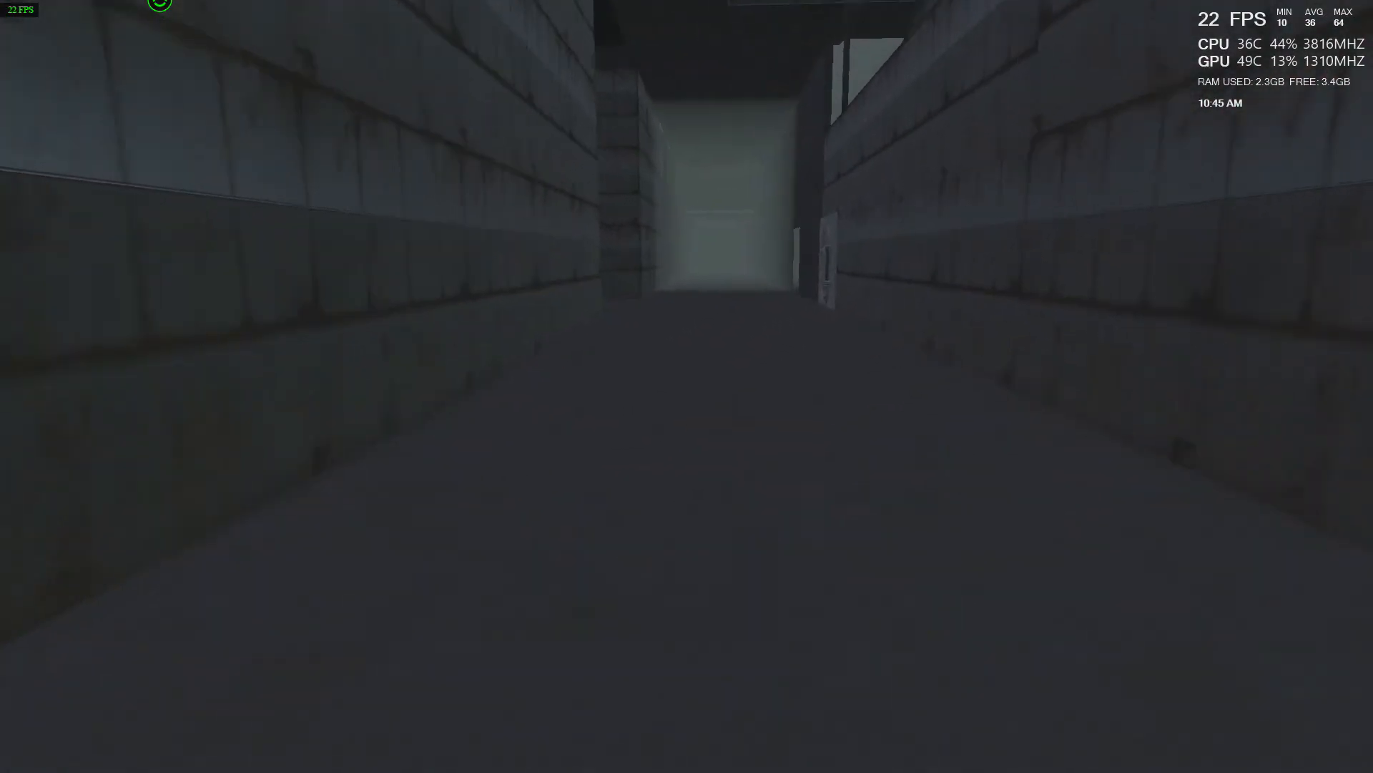
pyautogui.press('w')
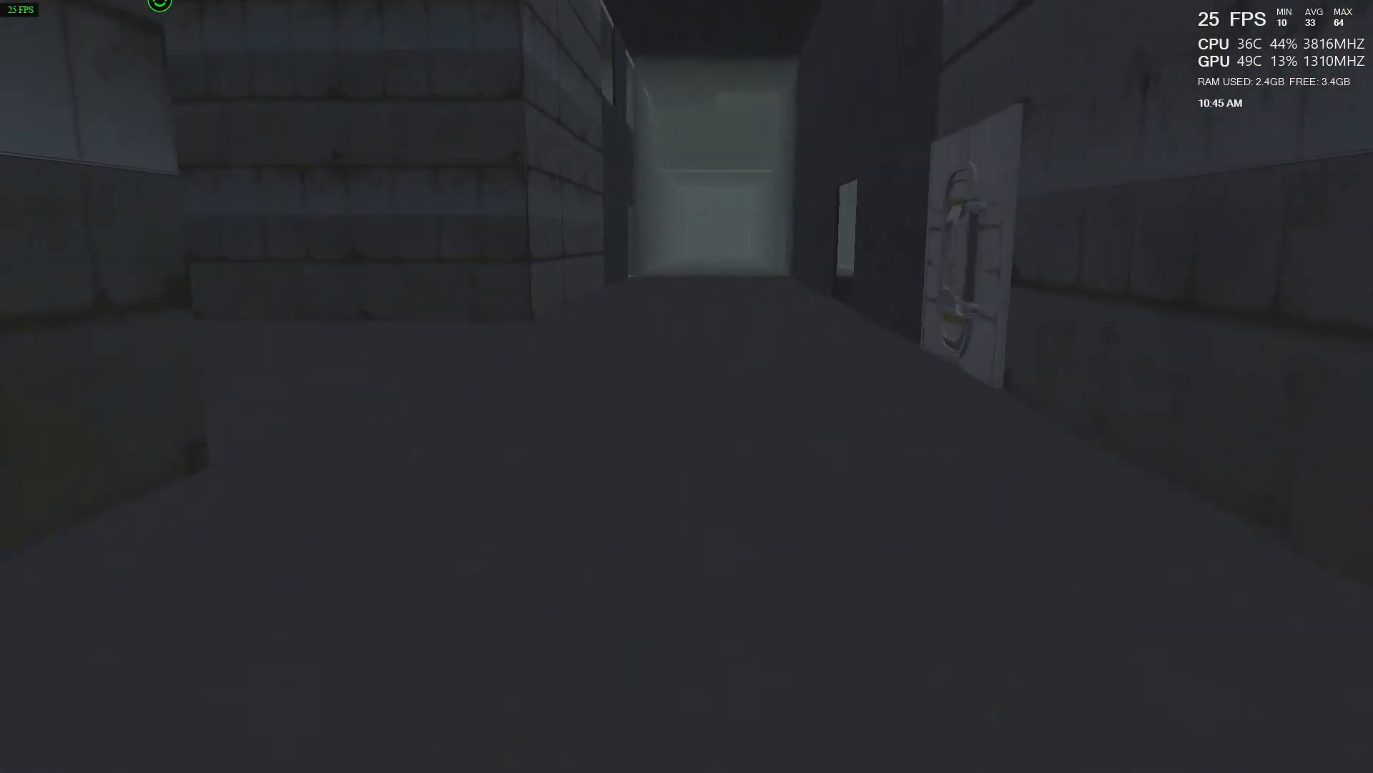
pyautogui.press('w')
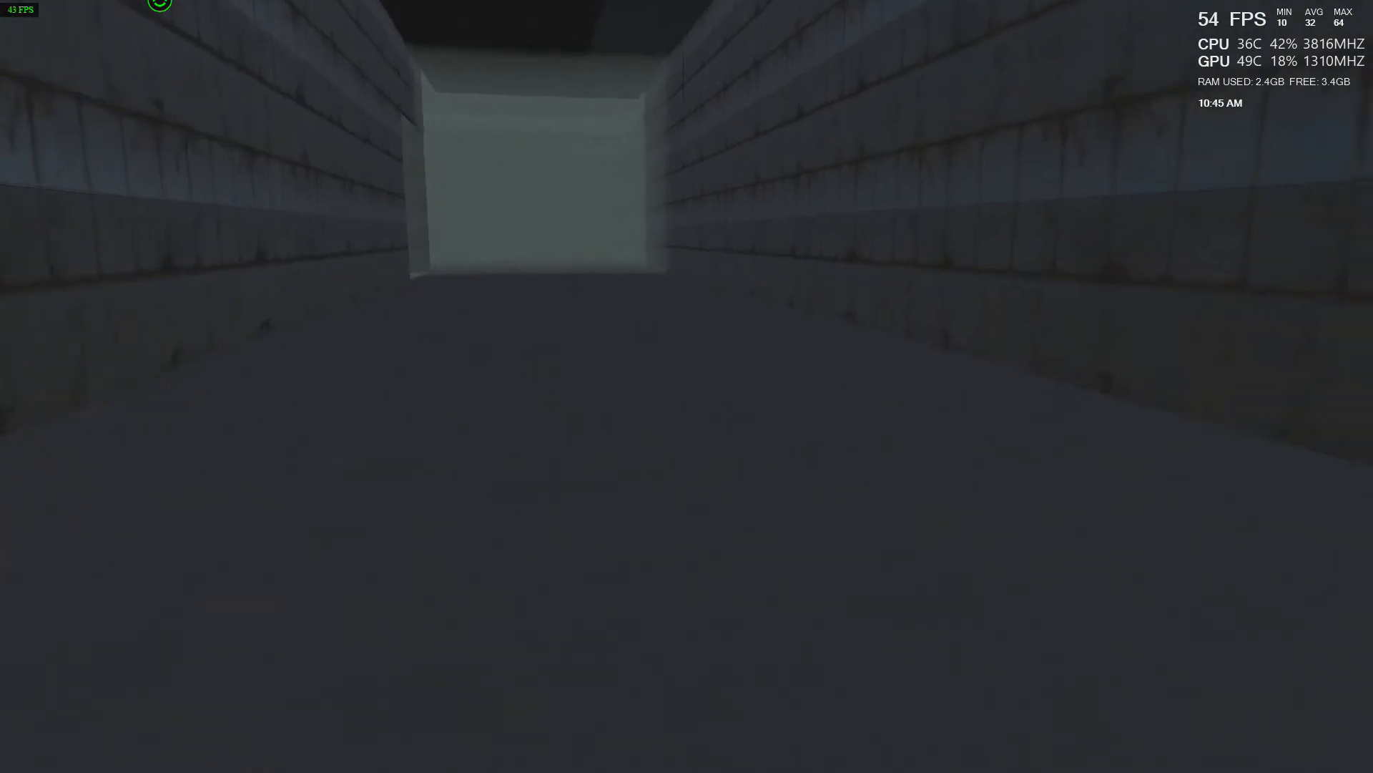
pyautogui.press('w')
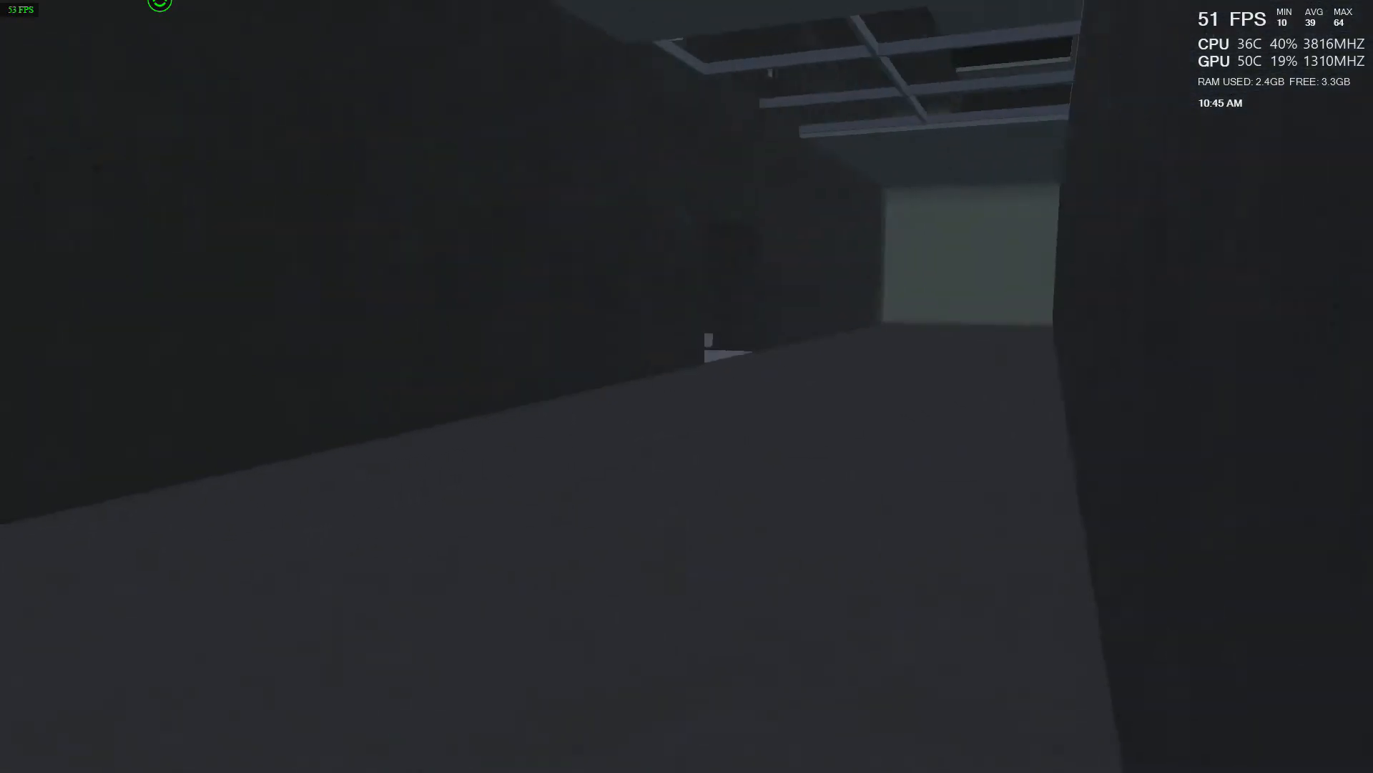
# - Continue past the lit doorway around the dark corners and along the wall past the door panel
pyautogui.press('w')
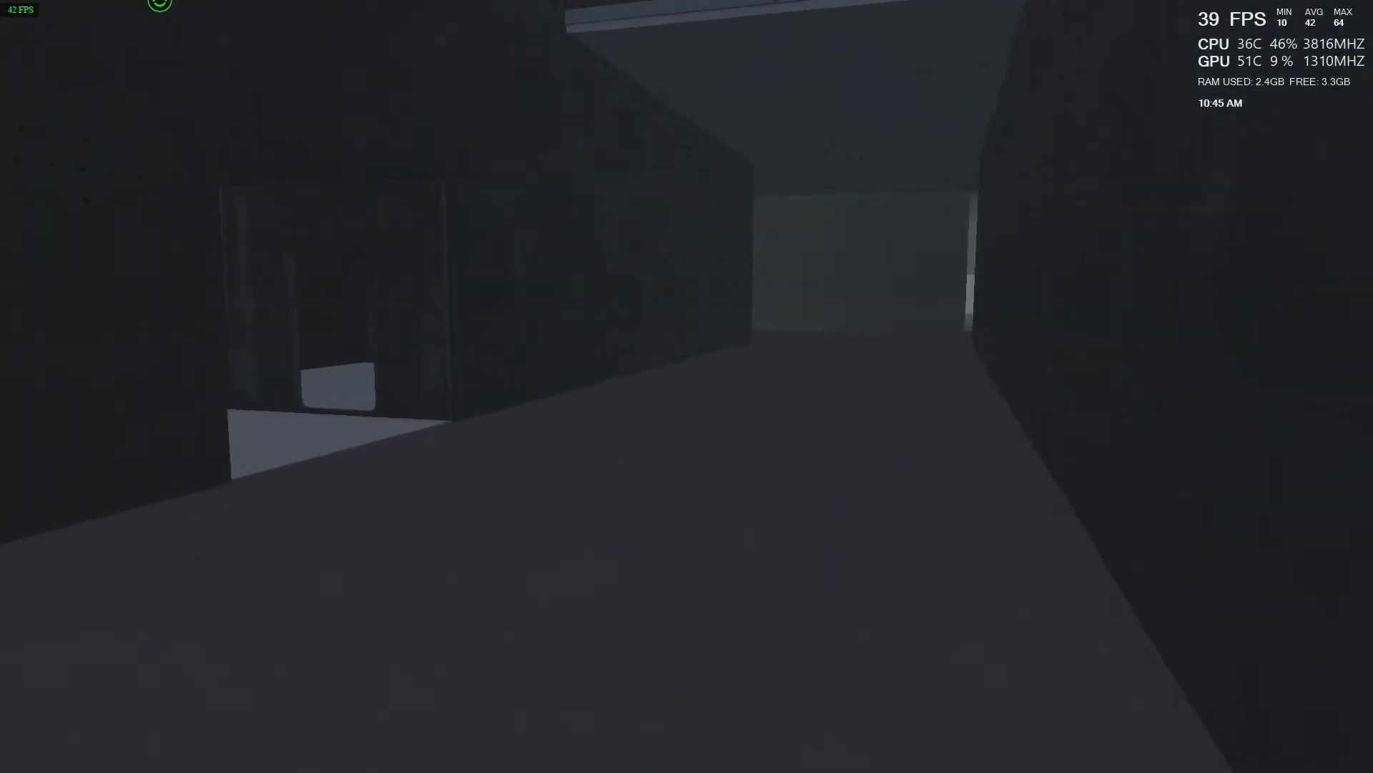
pyautogui.press('w')
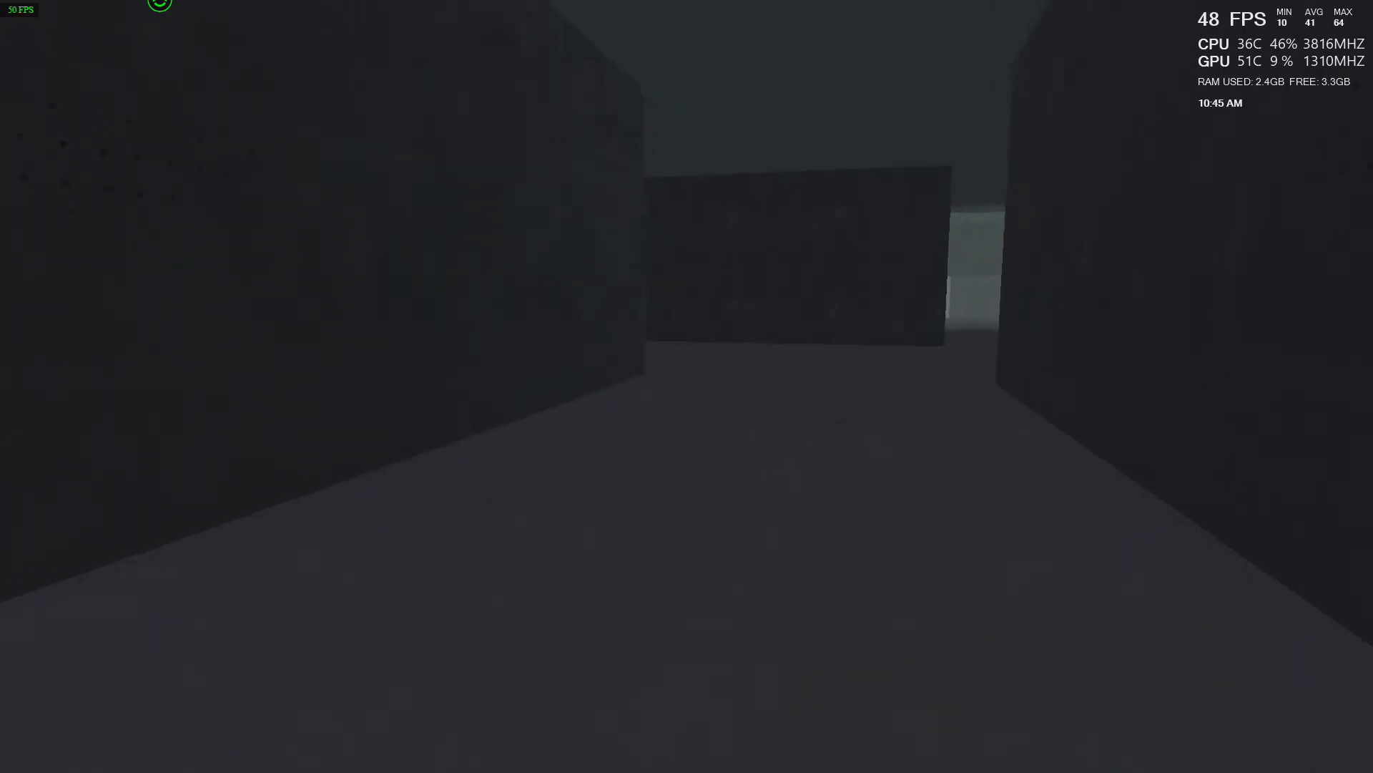
pyautogui.press('w')
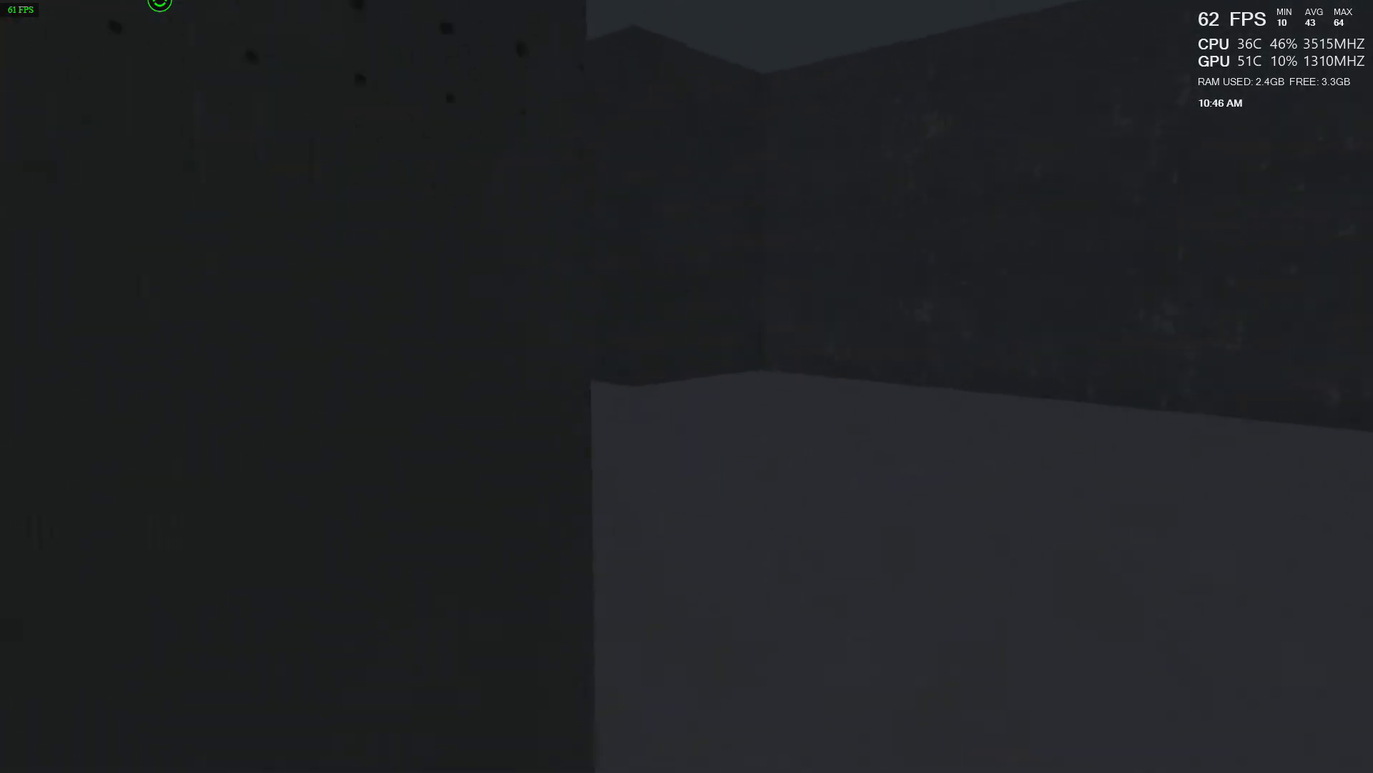
pyautogui.press('w')
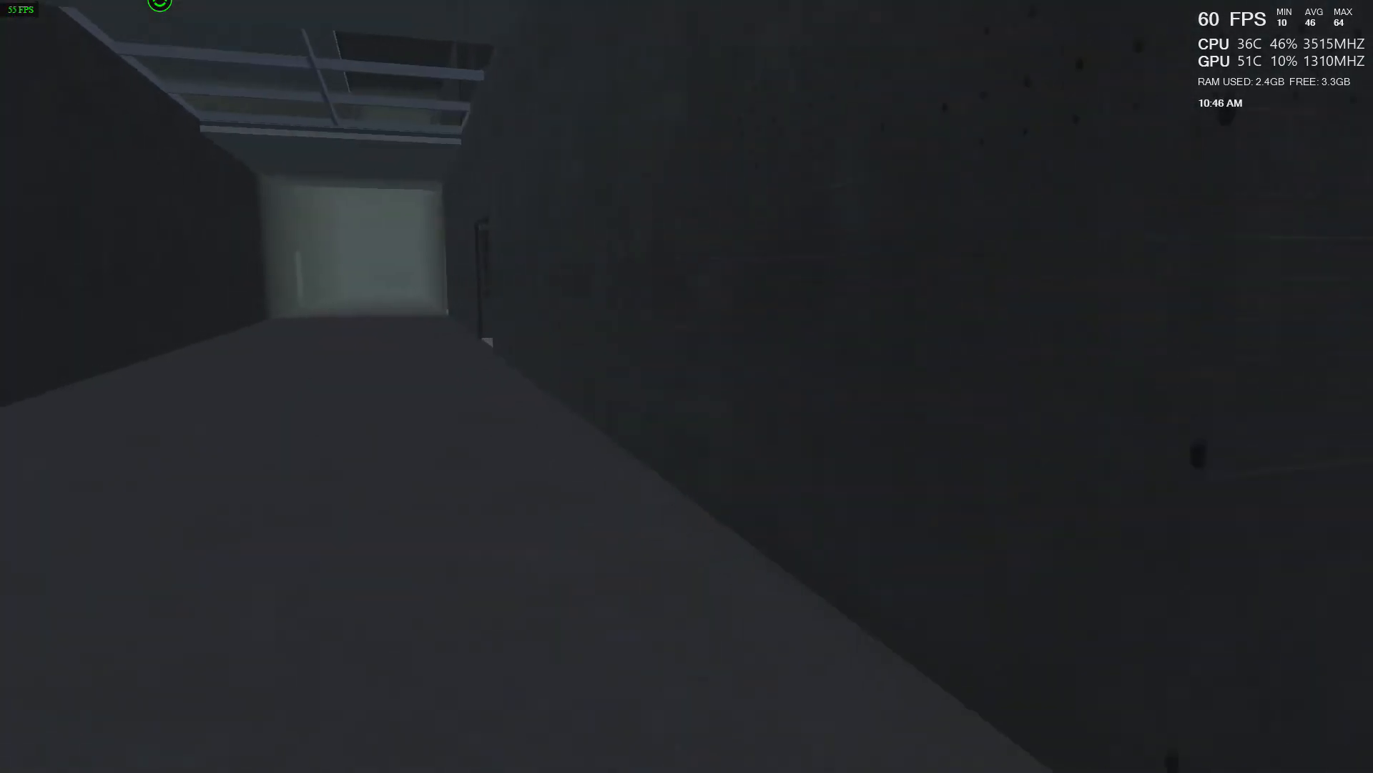
pyautogui.press('w')
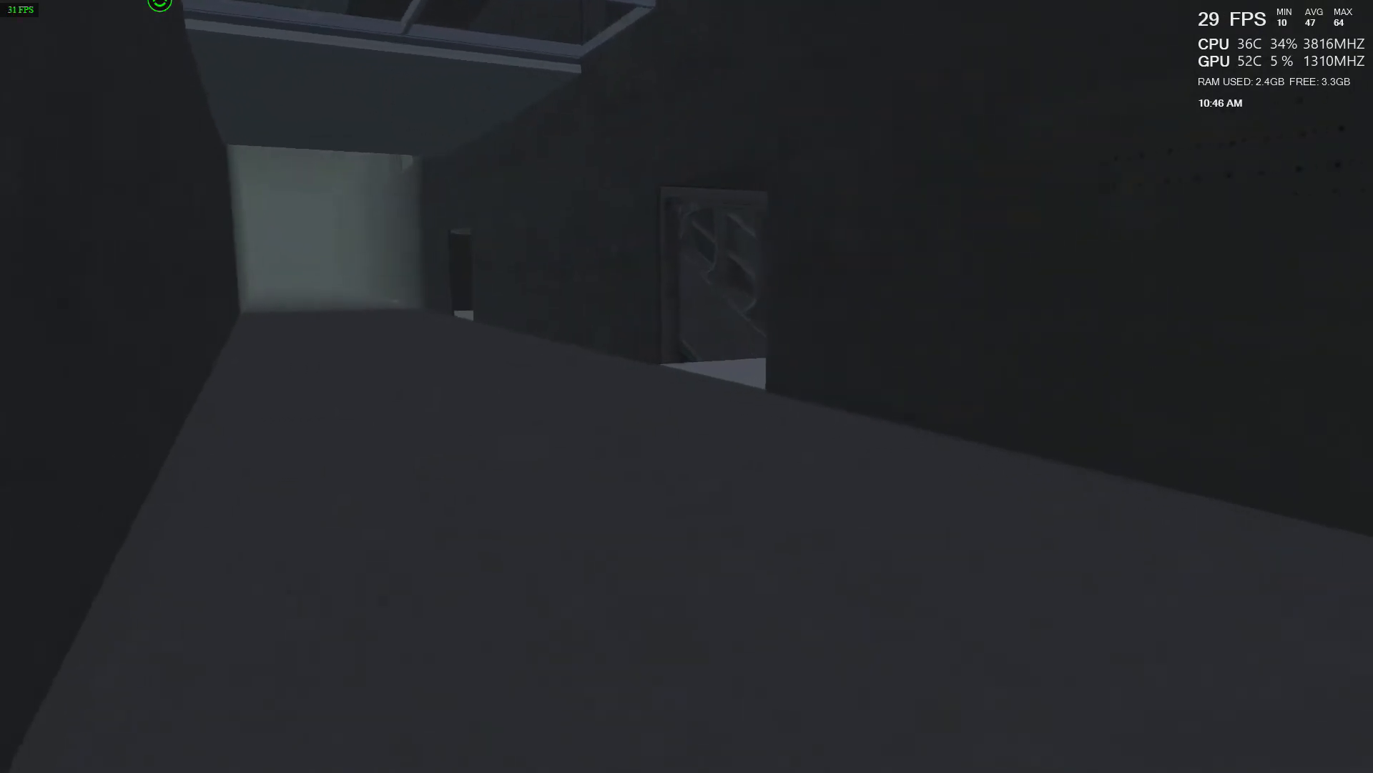
pyautogui.press('w')
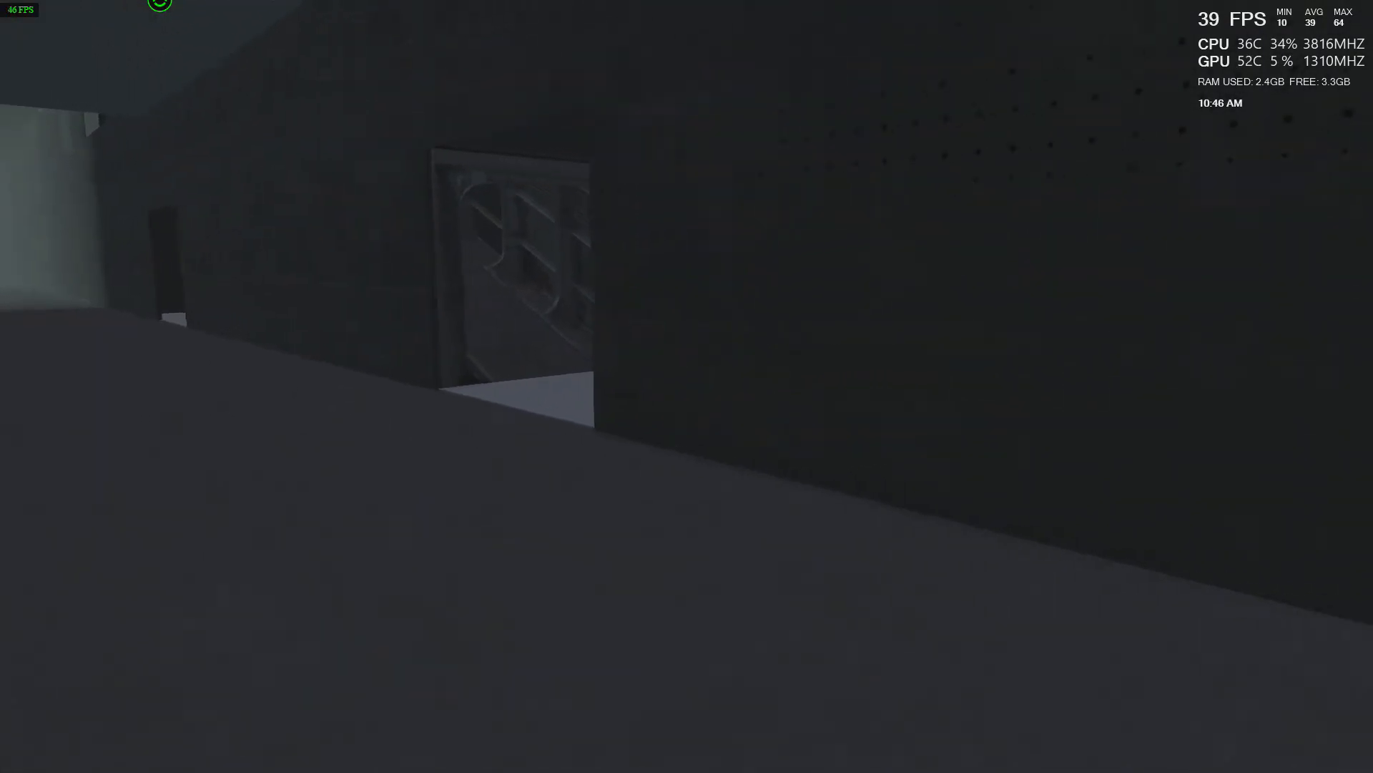
pyautogui.press('w')
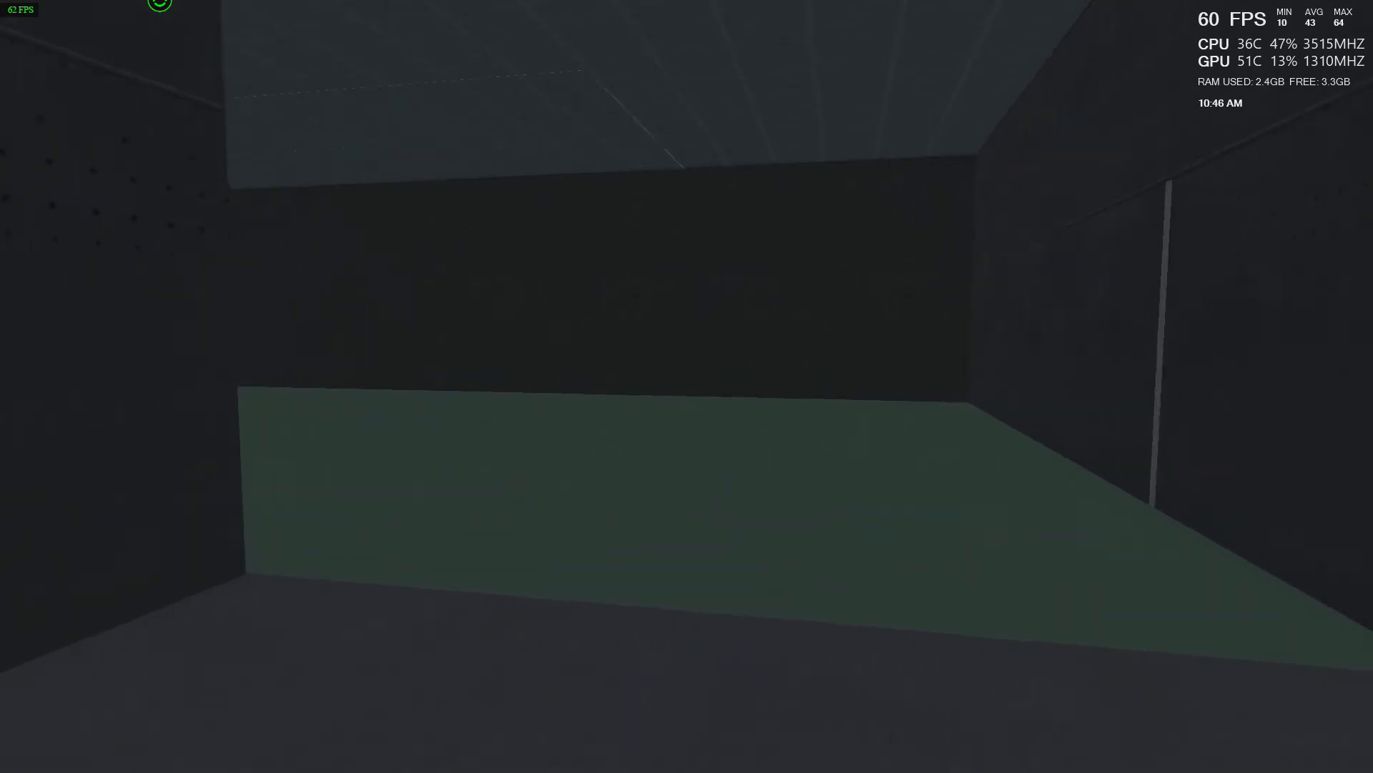
# - Cross the open room, the grass courtyard and sidewalk, and enter the small white-tiled room
pyautogui.press('w')
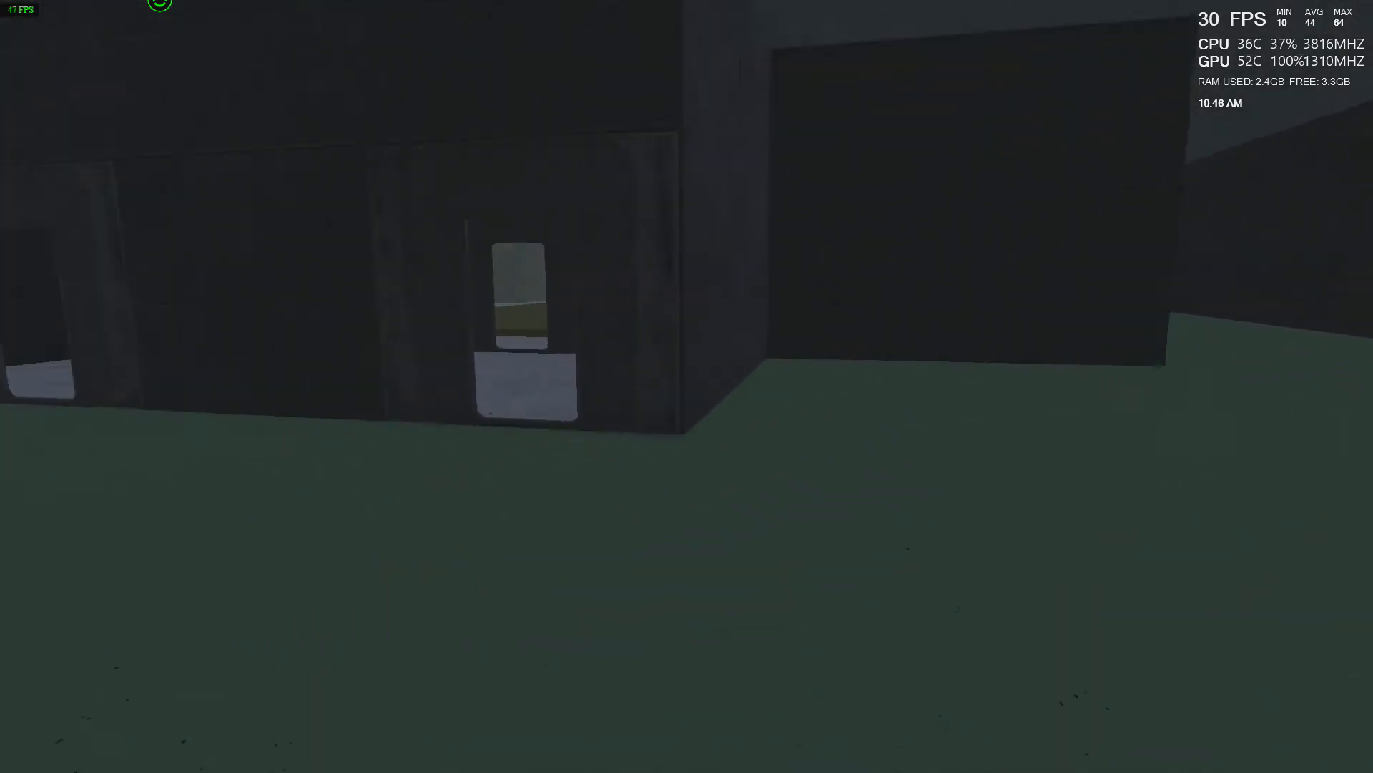
pyautogui.press('w')
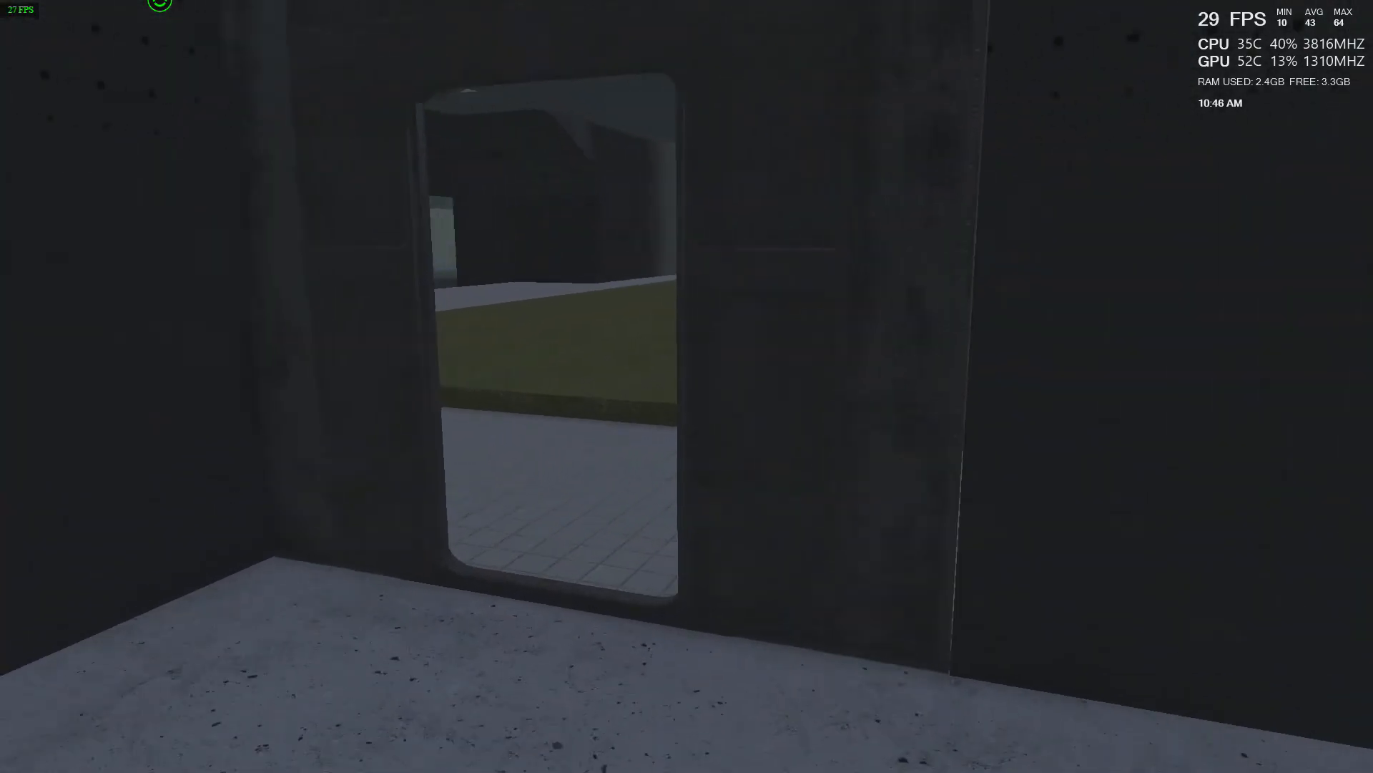
pyautogui.press('w')
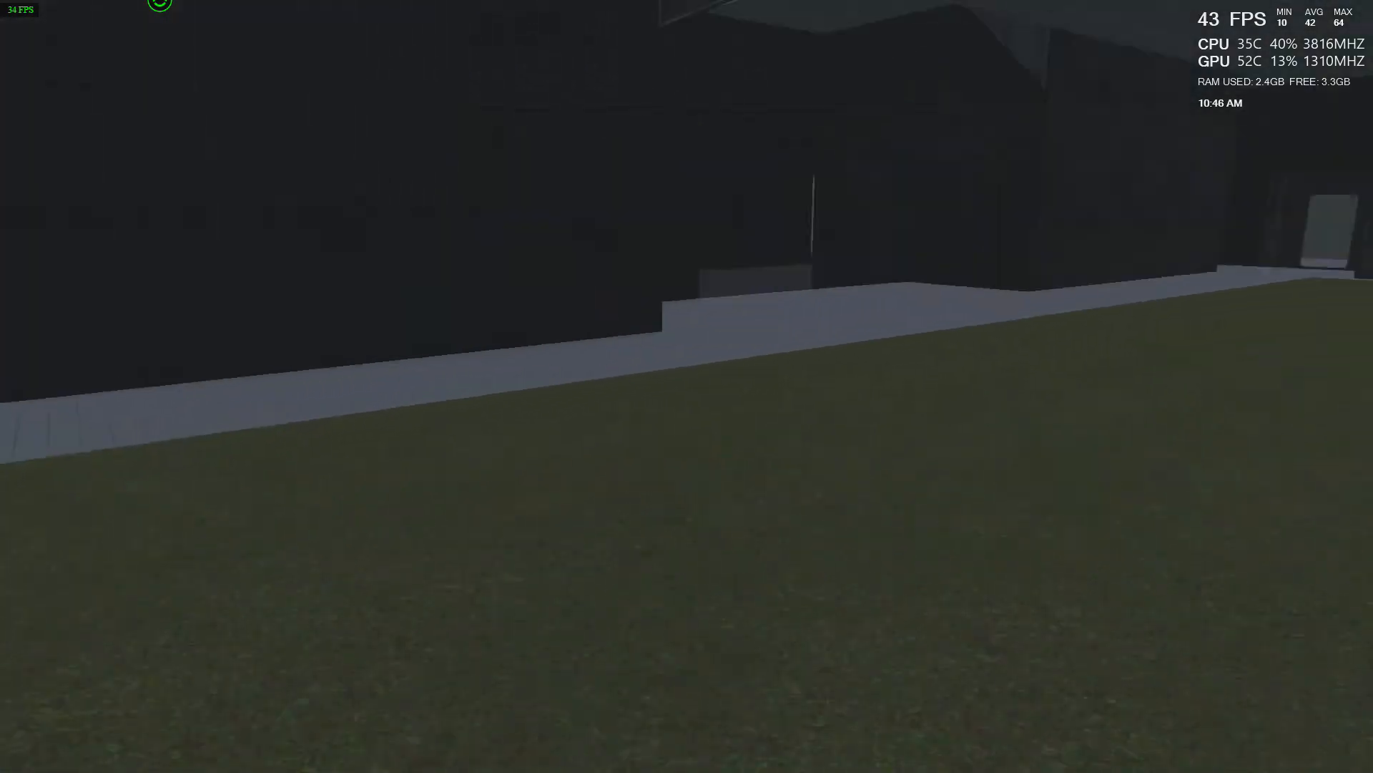
pyautogui.press('w')
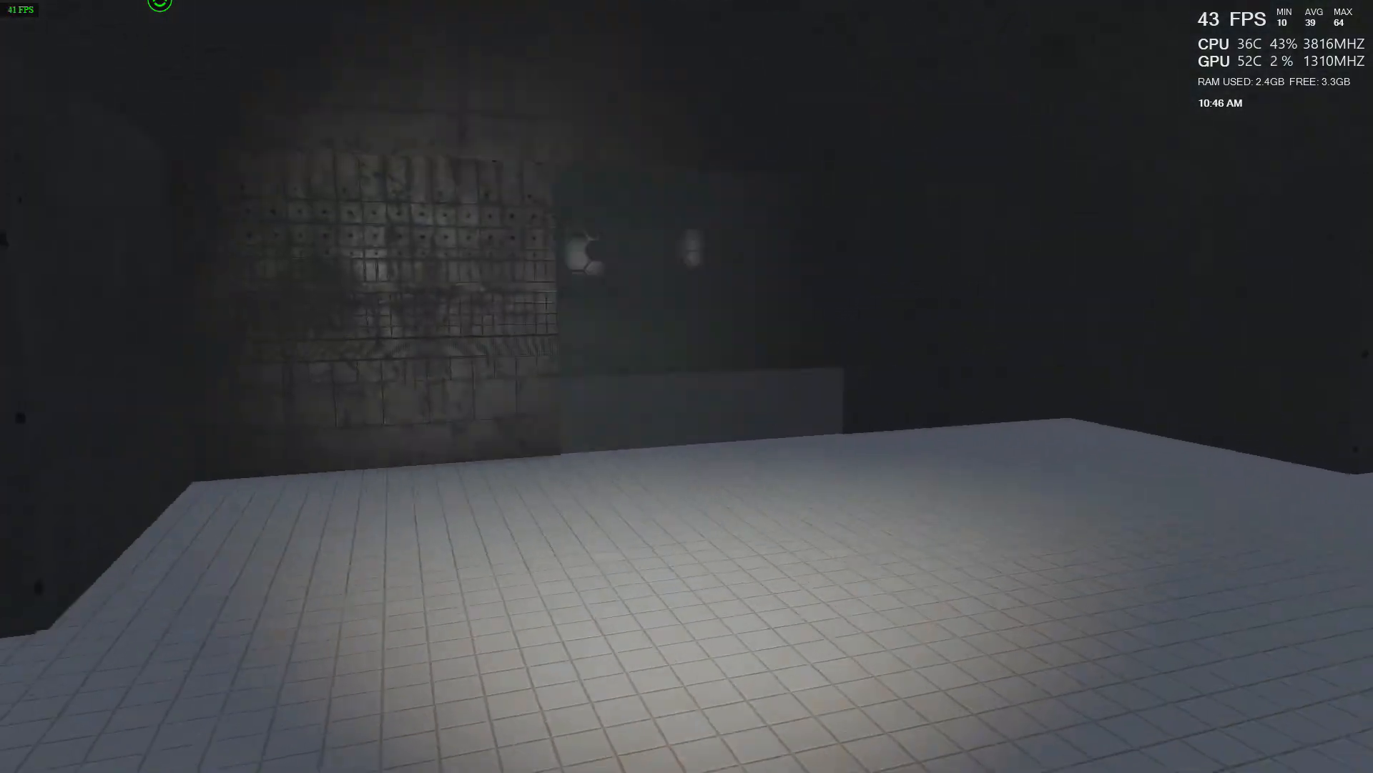
pyautogui.press('w')
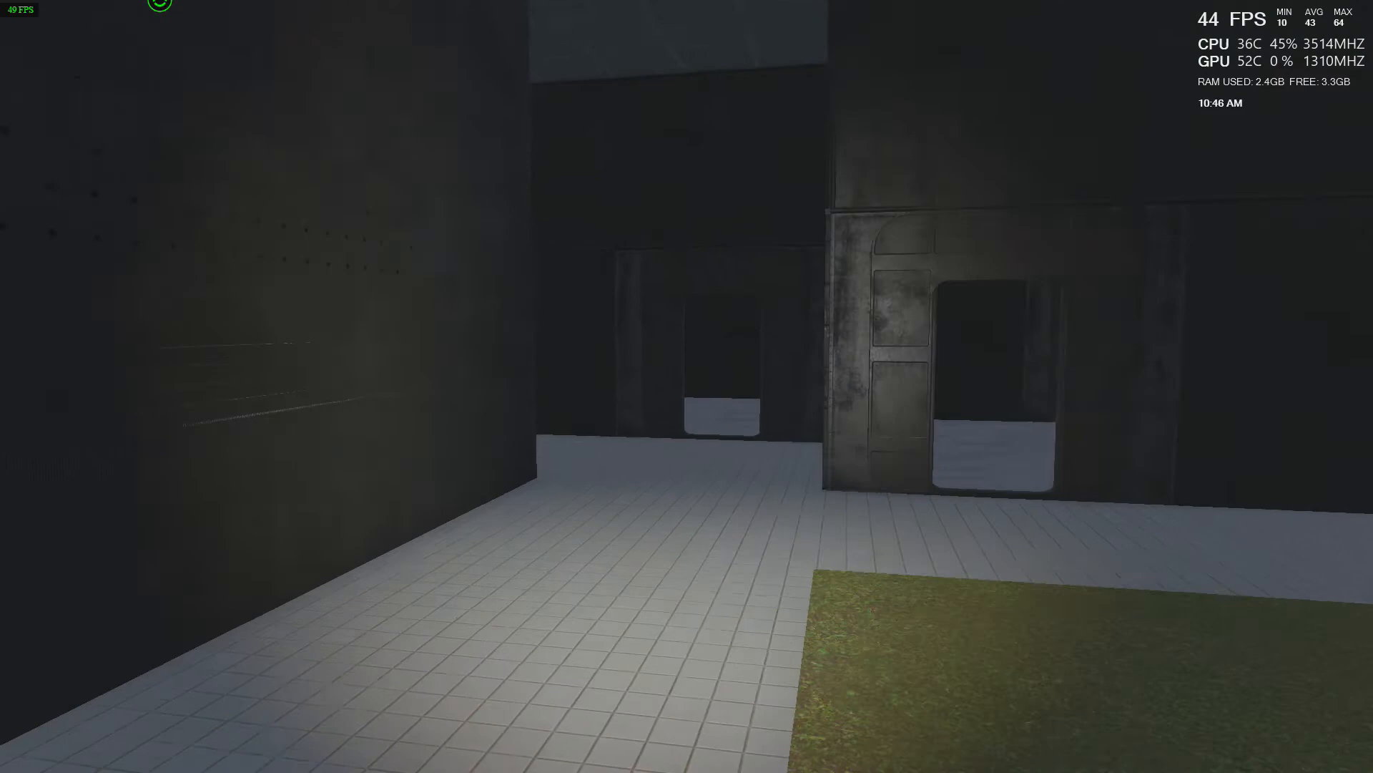
pyautogui.press('w')
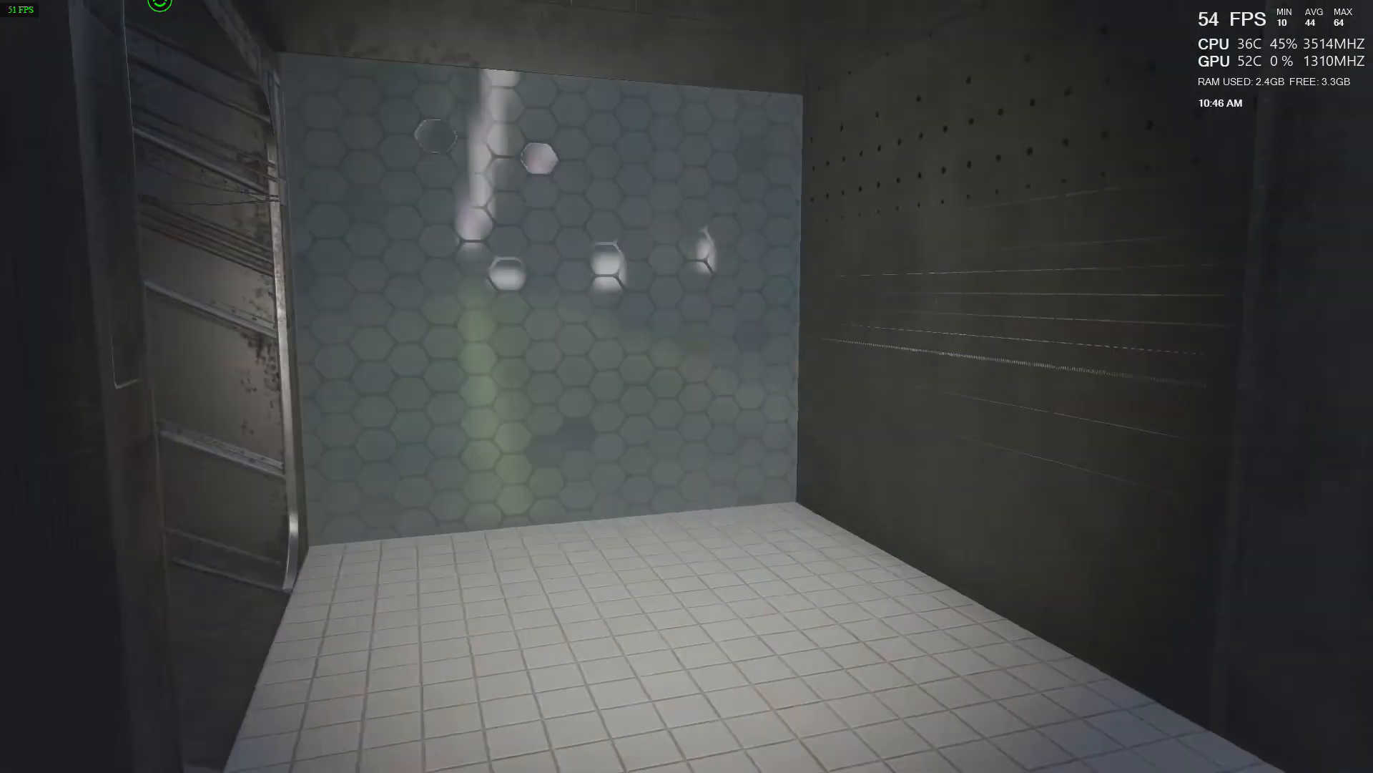
# - Walk down the long corridor into the darker section and cross the grid structure by the grassy area
pyautogui.press('w')
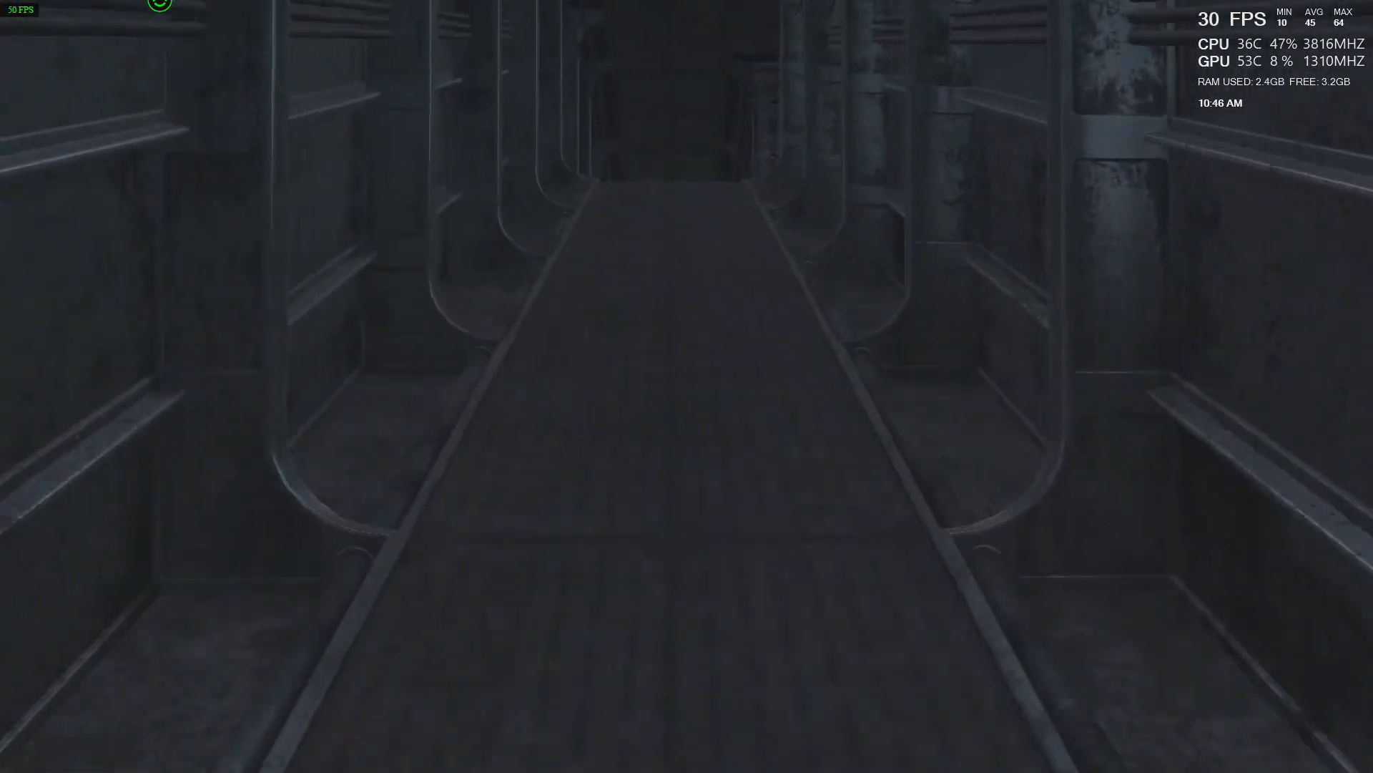
pyautogui.press('w')
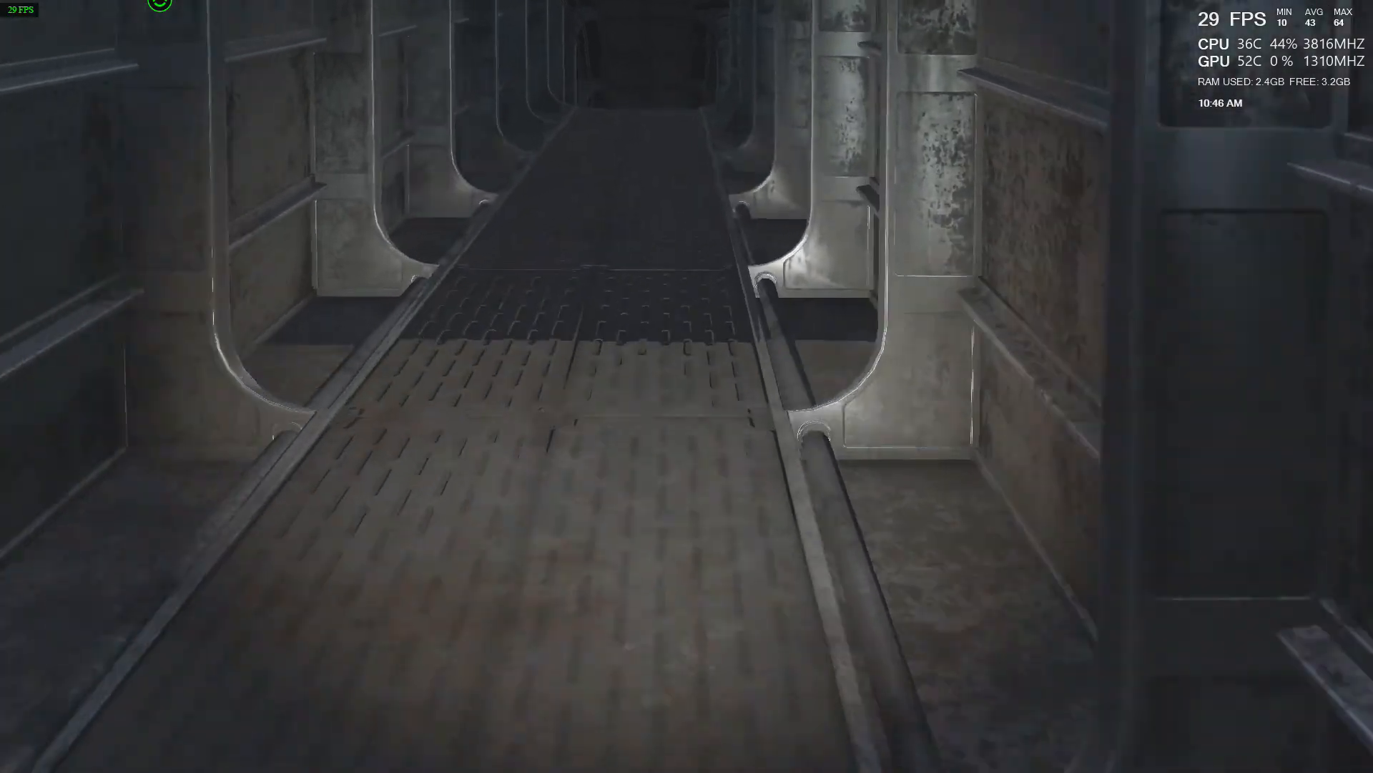
pyautogui.press('w')
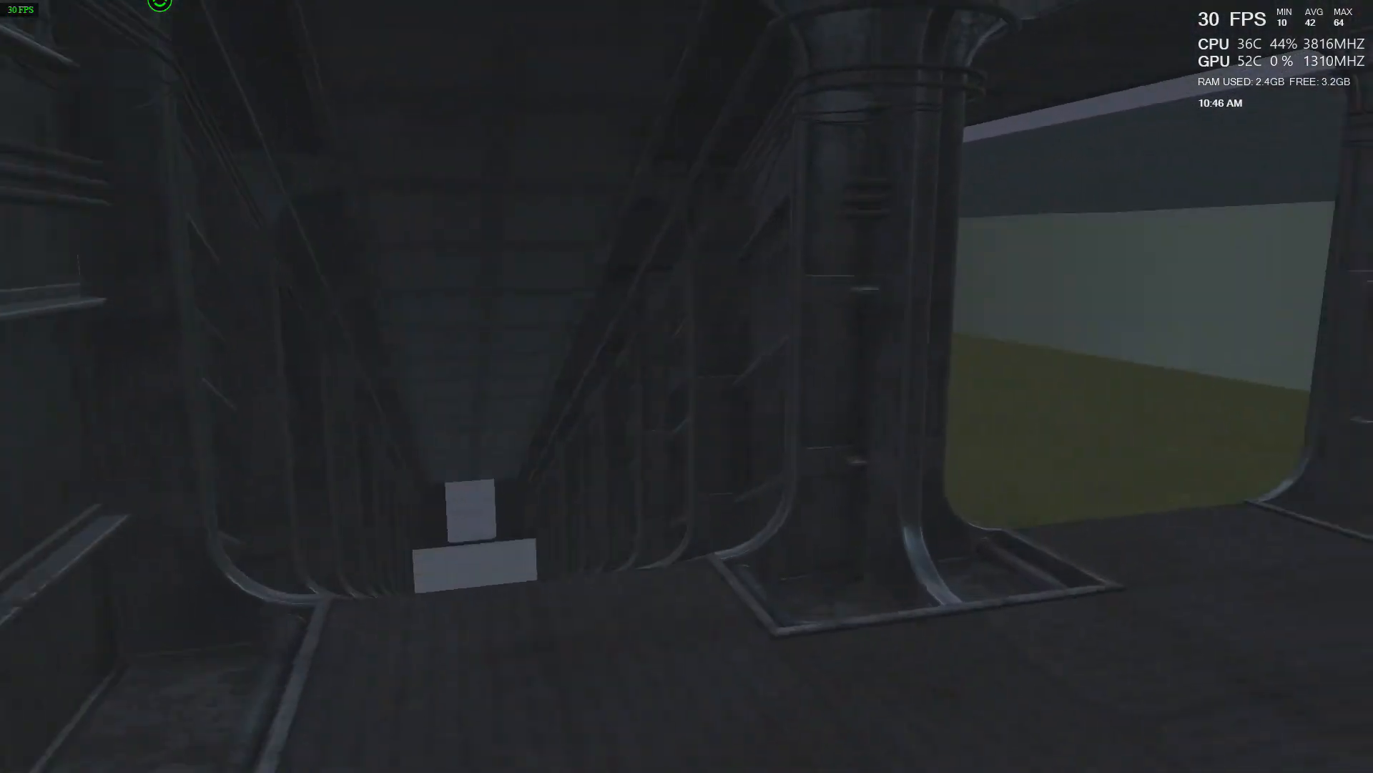
pyautogui.press('w')
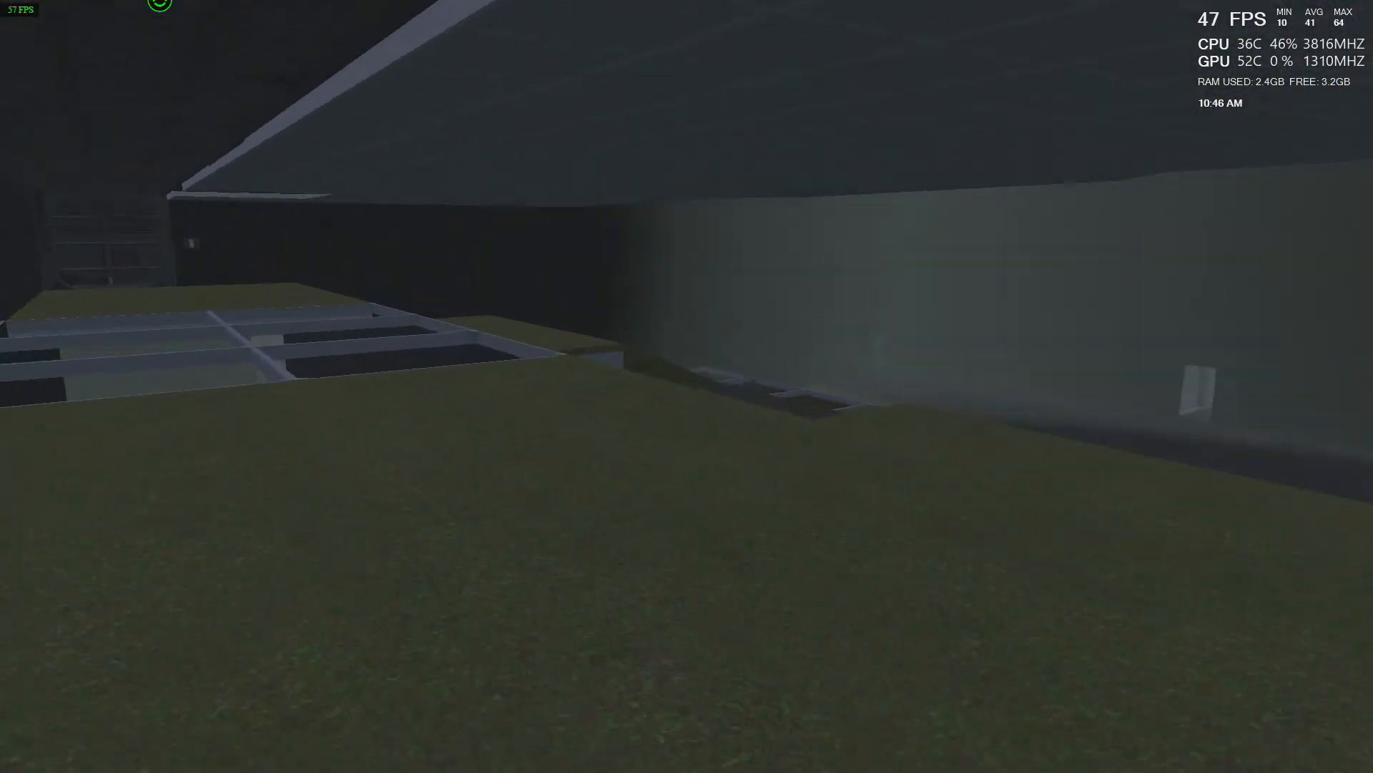
pyautogui.press('w')
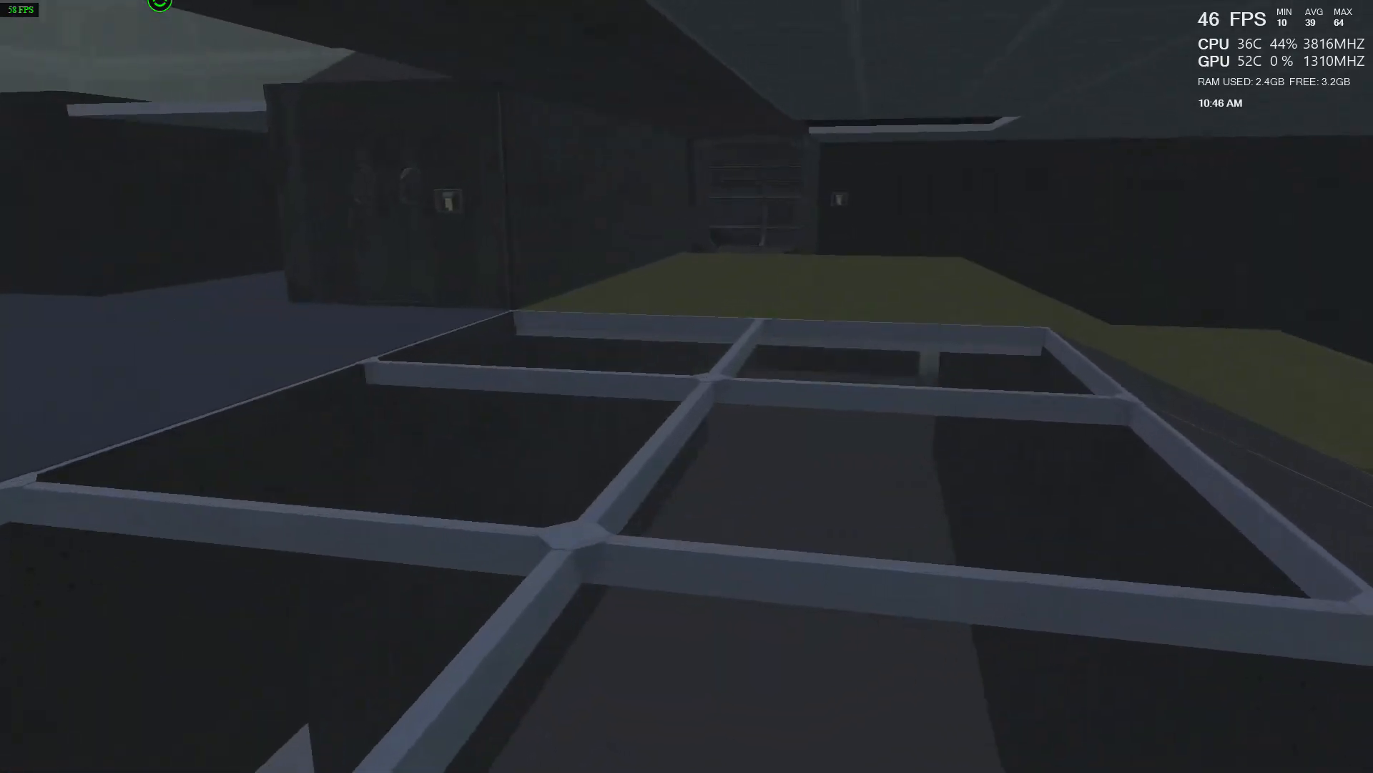
pyautogui.press('w')
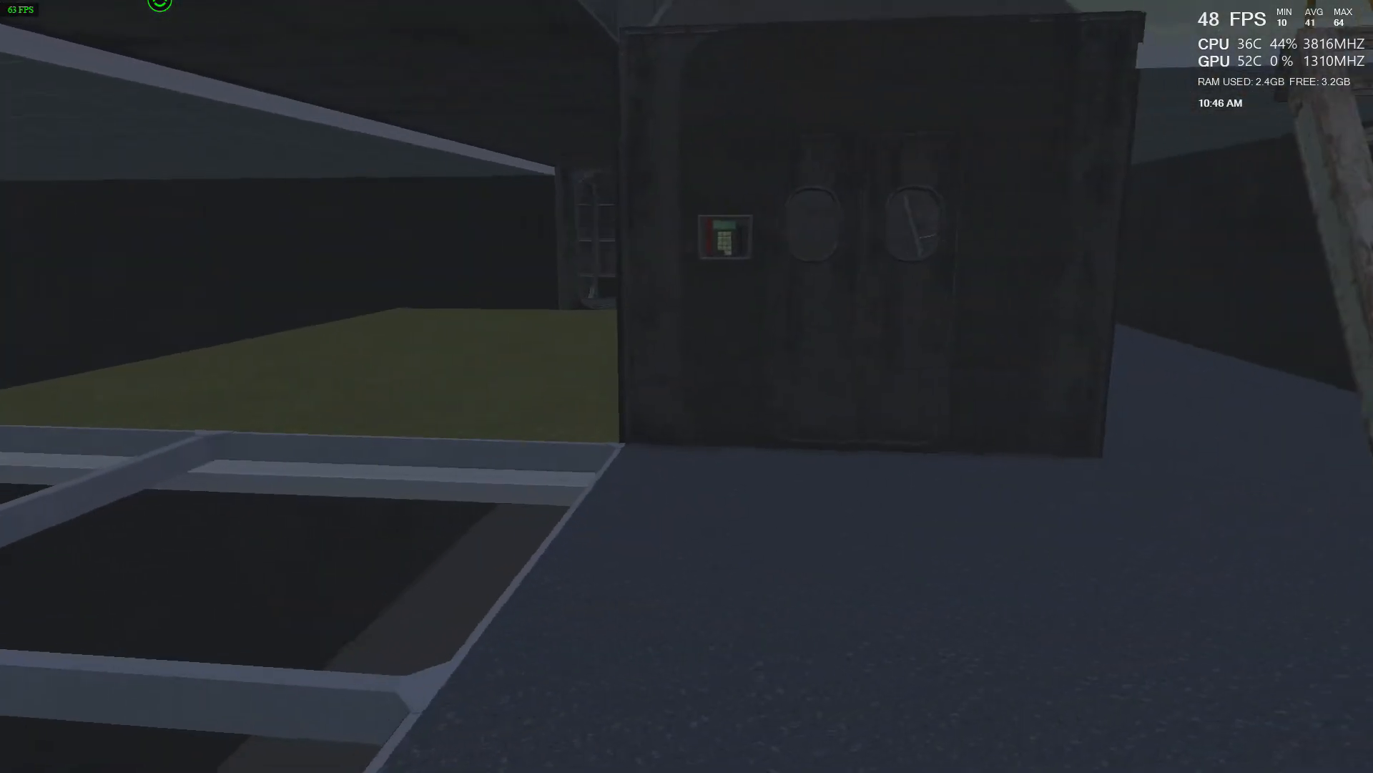
pyautogui.press('w')
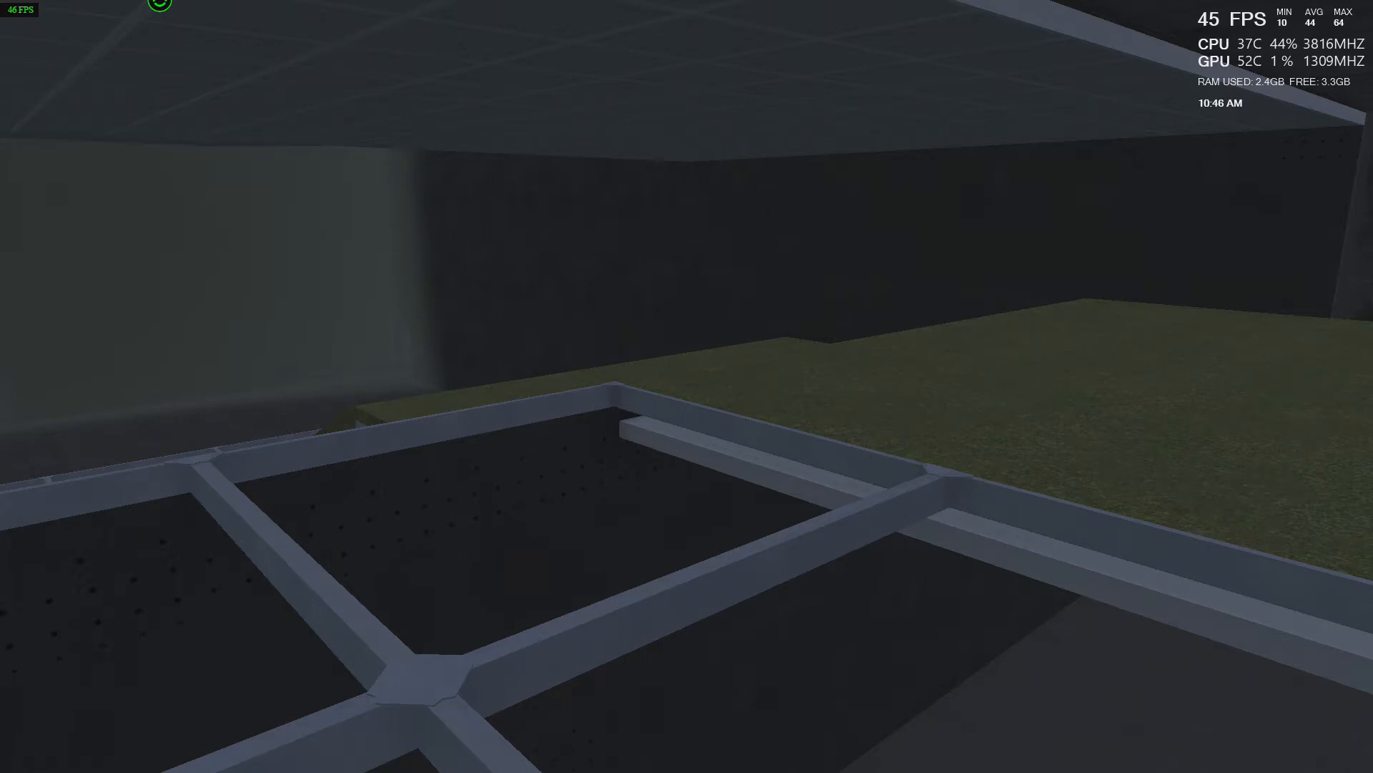
# - Pass the staircase and large door, enter the lit room above the floor grid, and move past the ladder
pyautogui.press('w')
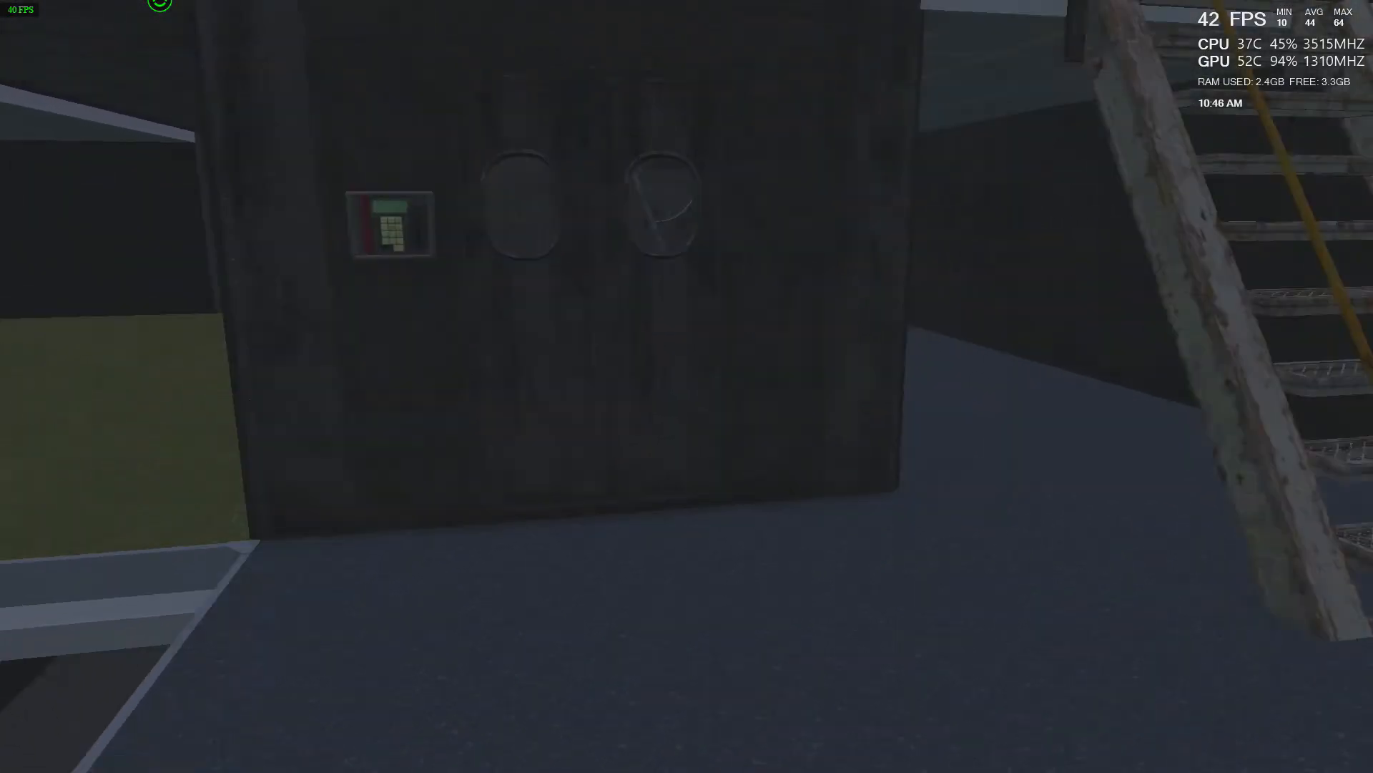
pyautogui.press('w')
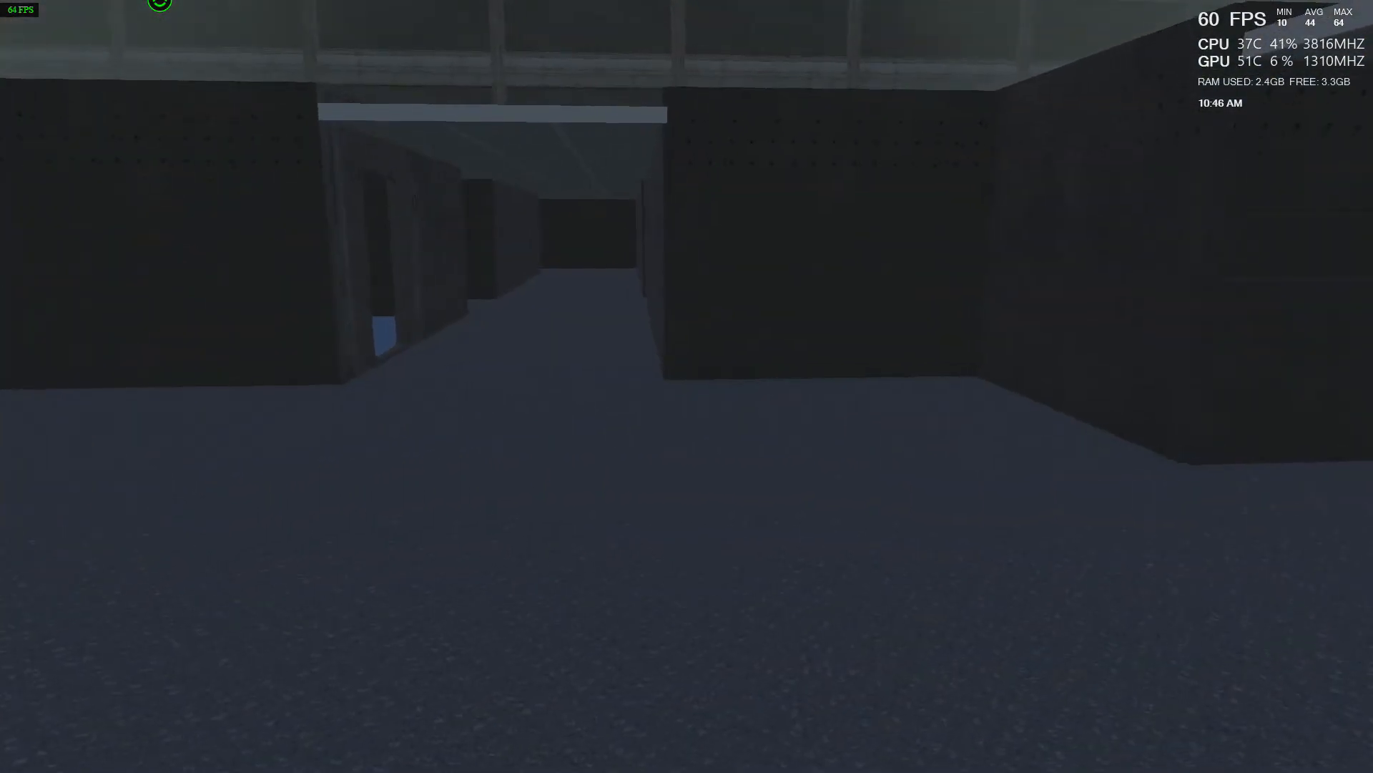
pyautogui.press('w')
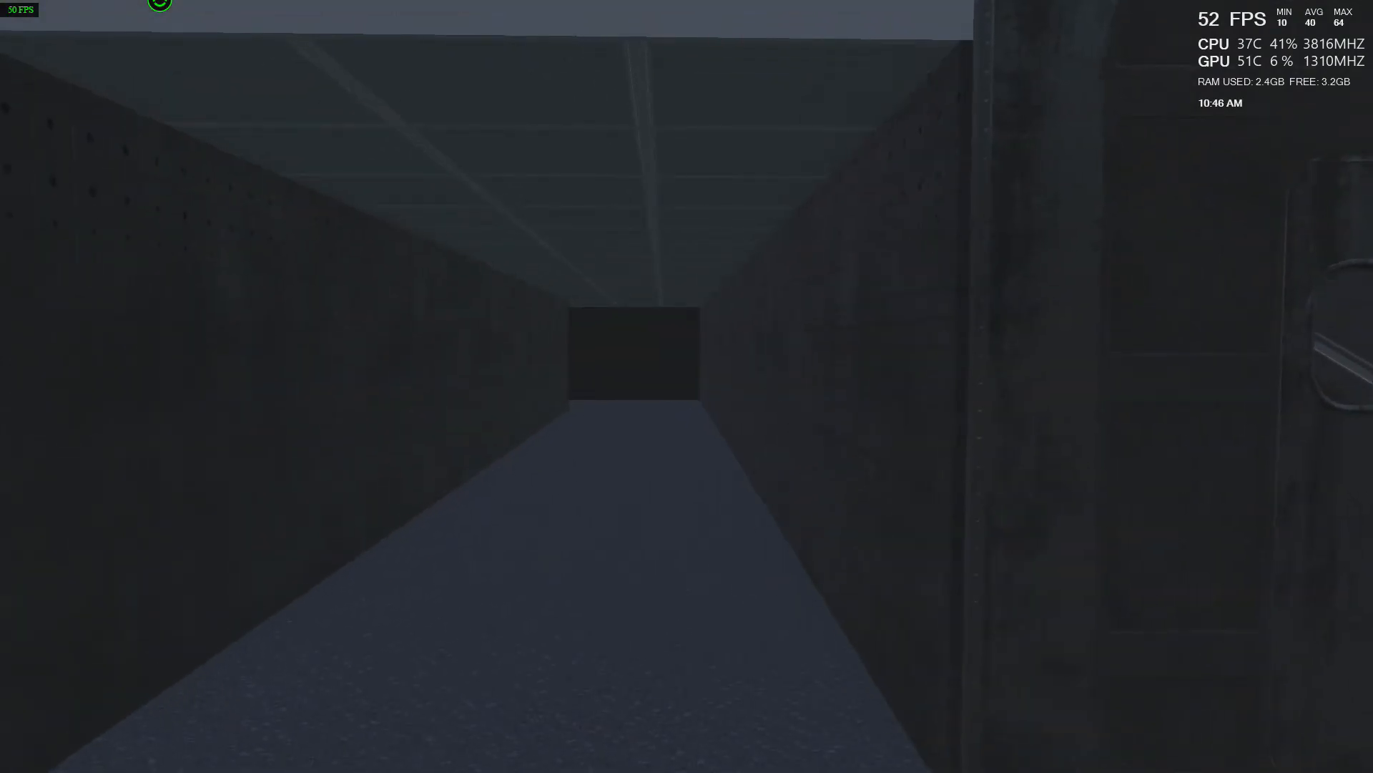
pyautogui.press('w')
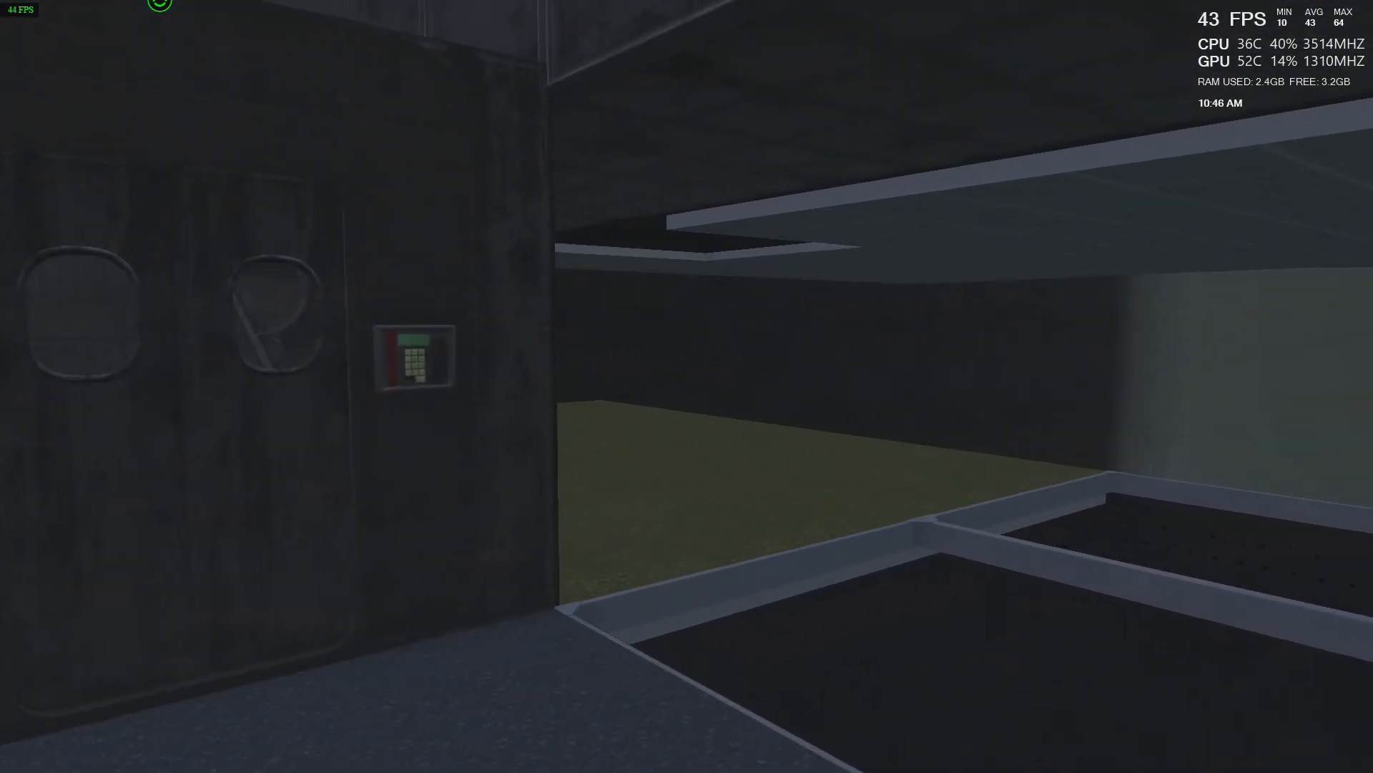
pyautogui.press('w')
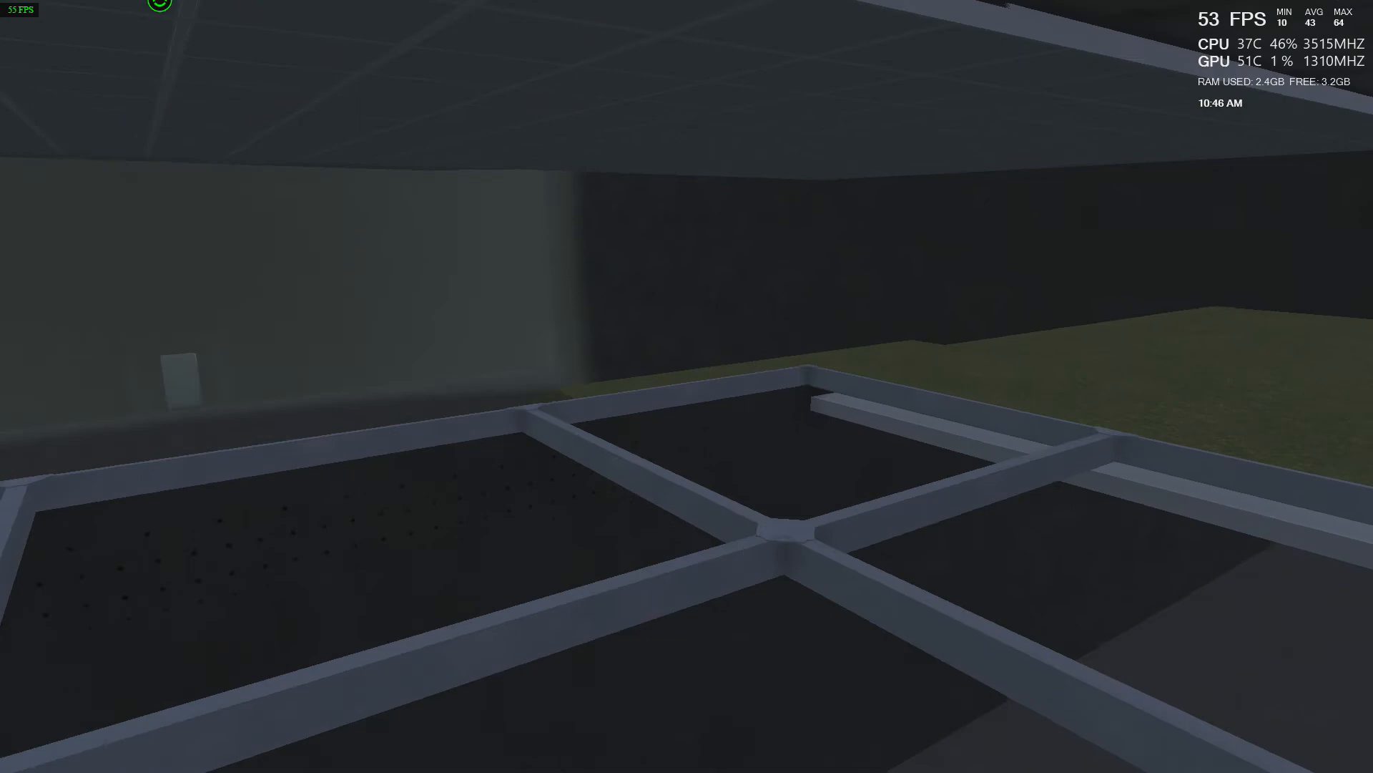
pyautogui.press('w')
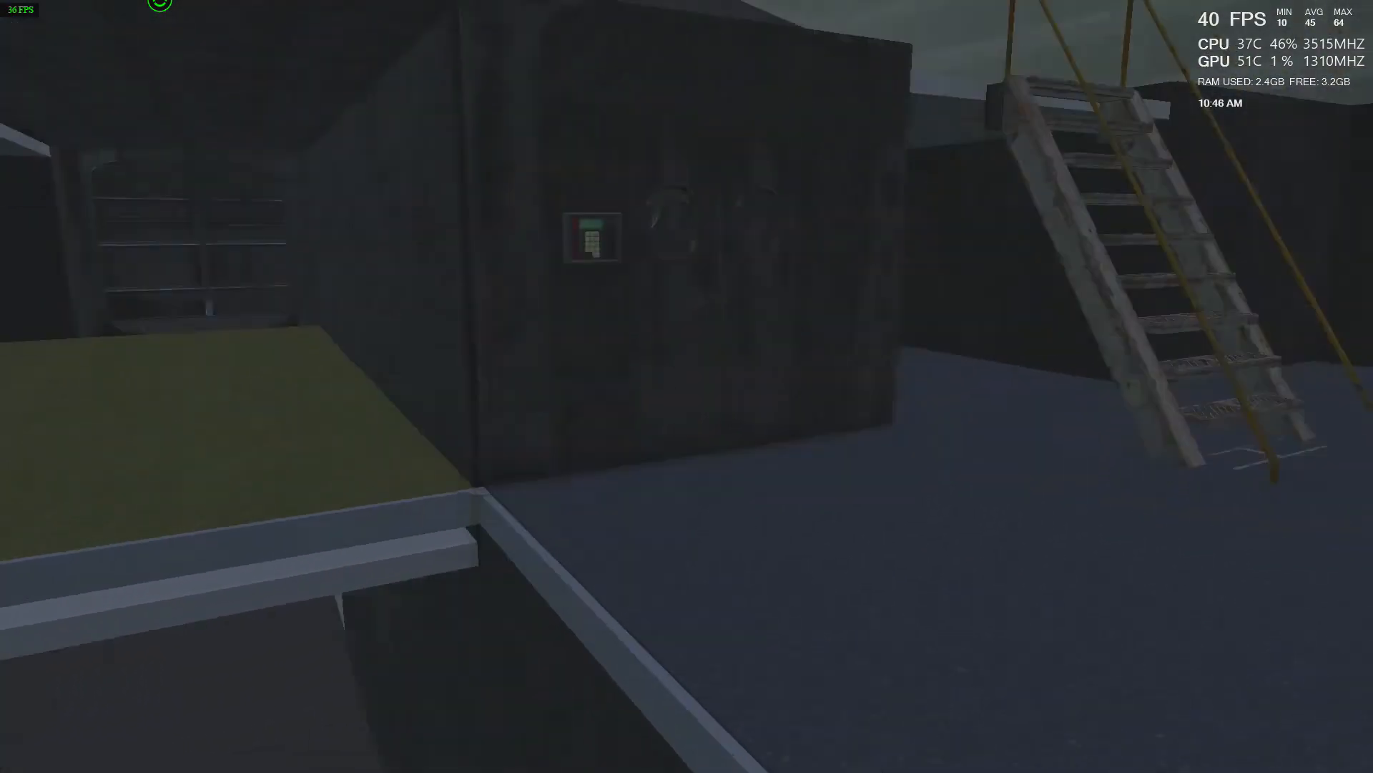
pyautogui.press('w')
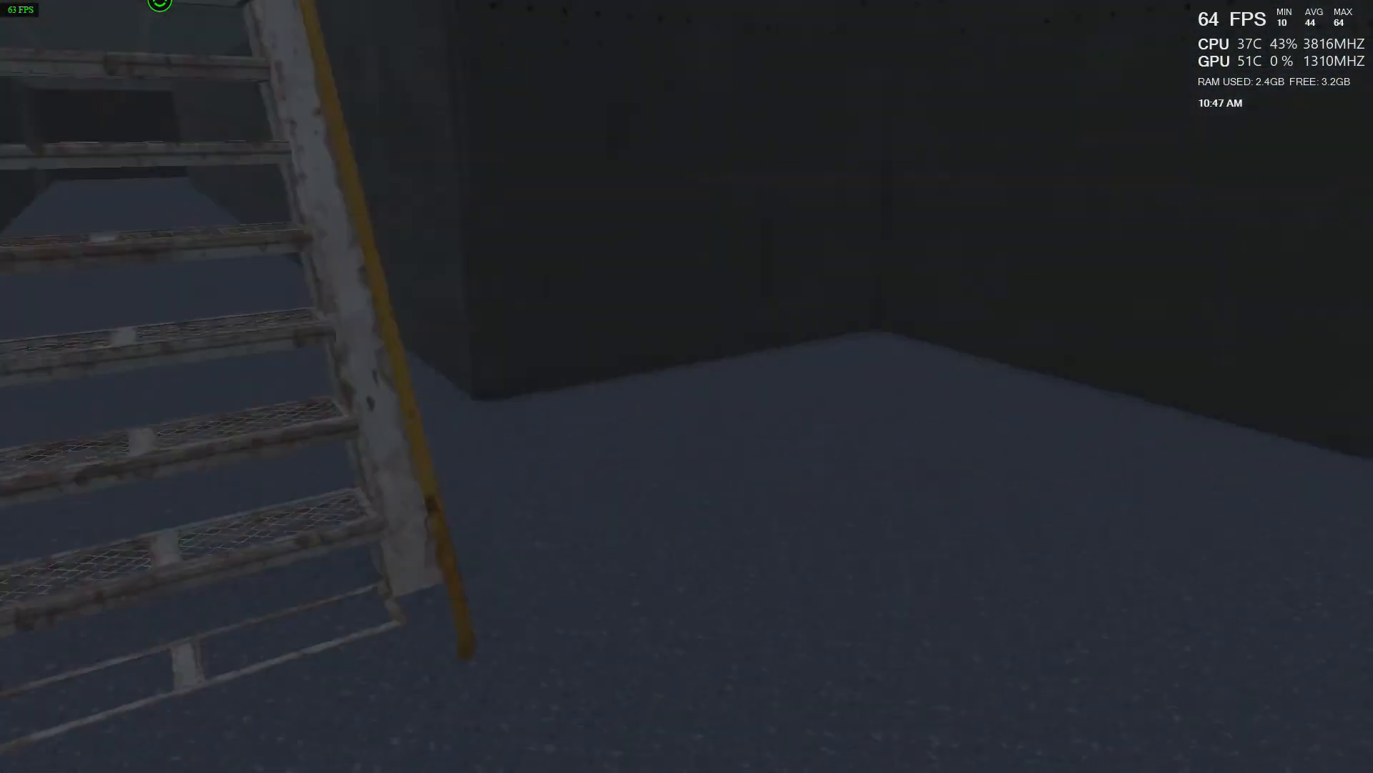
# - Climb to the upper grid floor, cross to the staircase wall and reach the dark ramp by the EAST SECTOR sign
pyautogui.press('w')
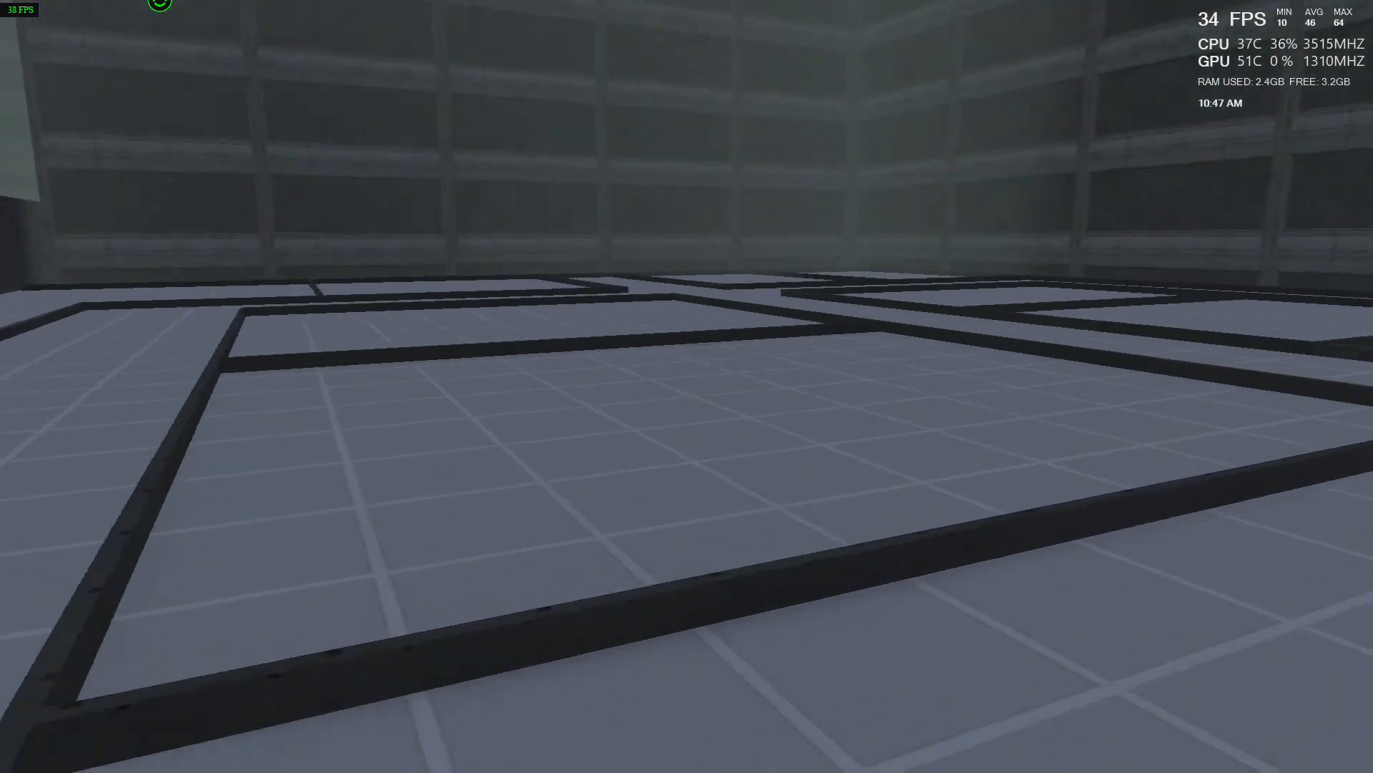
pyautogui.press('w')
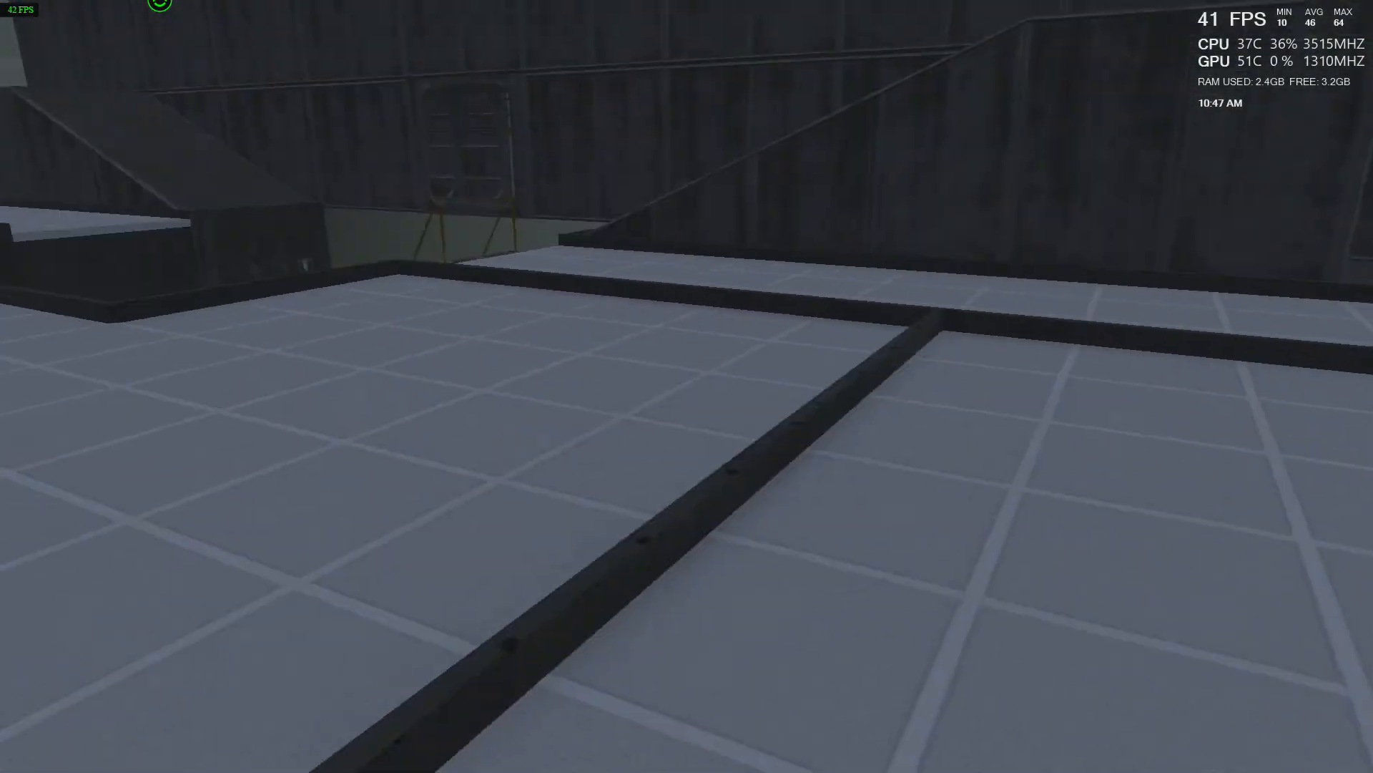
pyautogui.press('w')
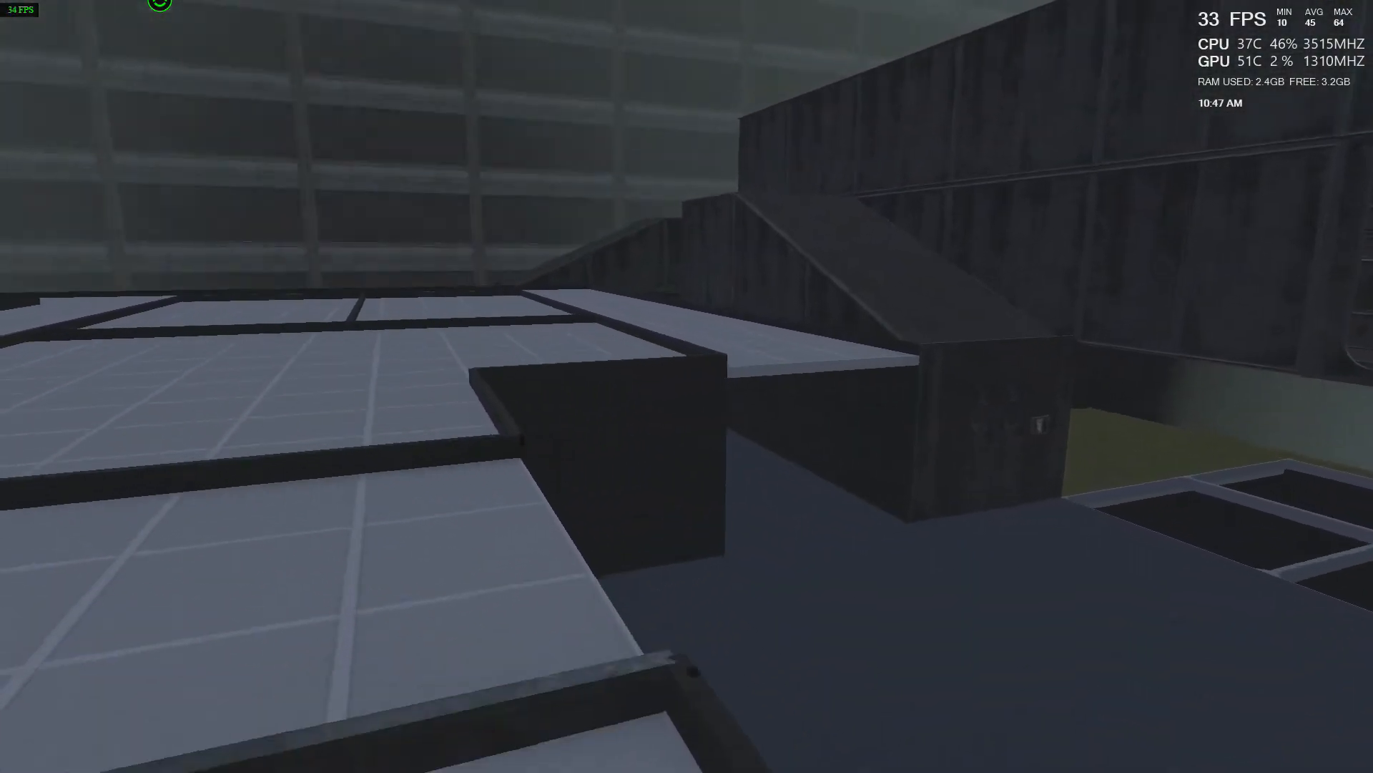
pyautogui.press('w')
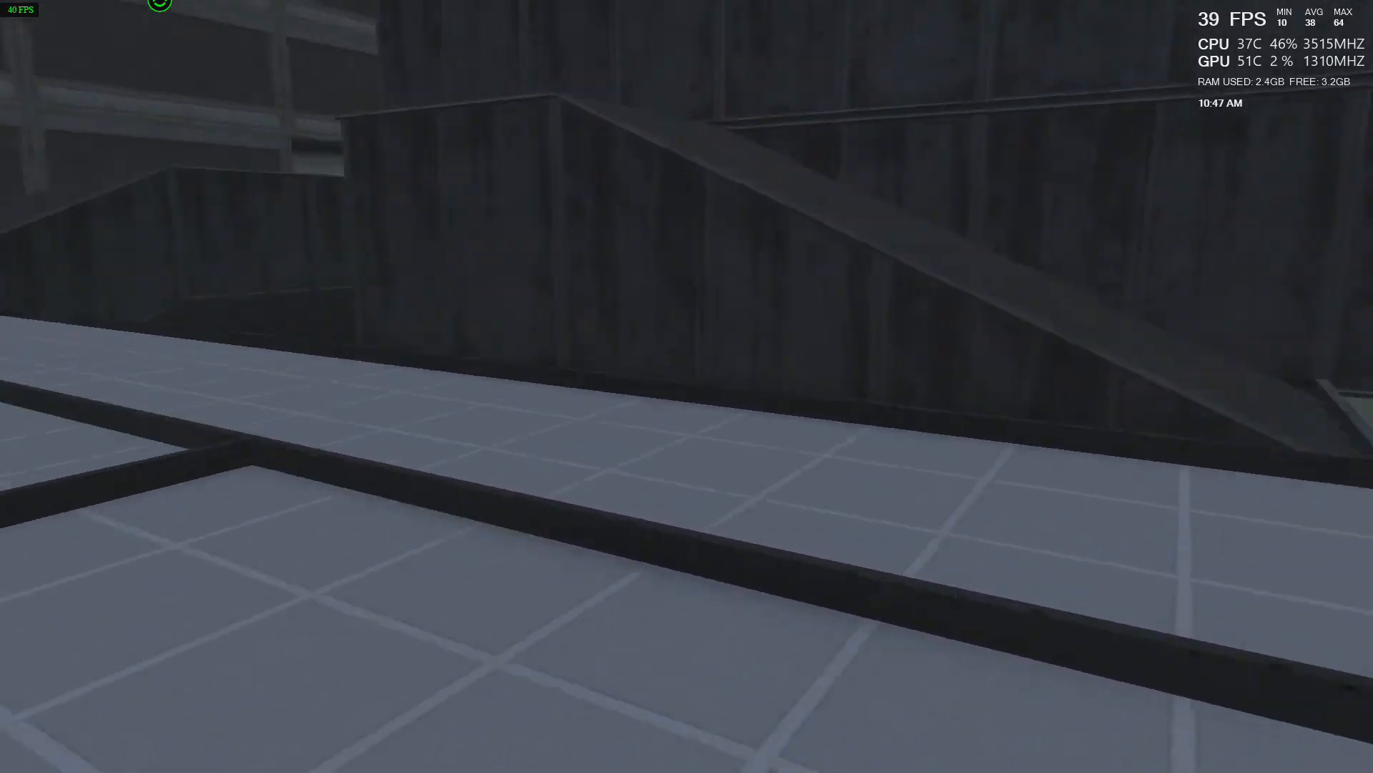
pyautogui.press('w')
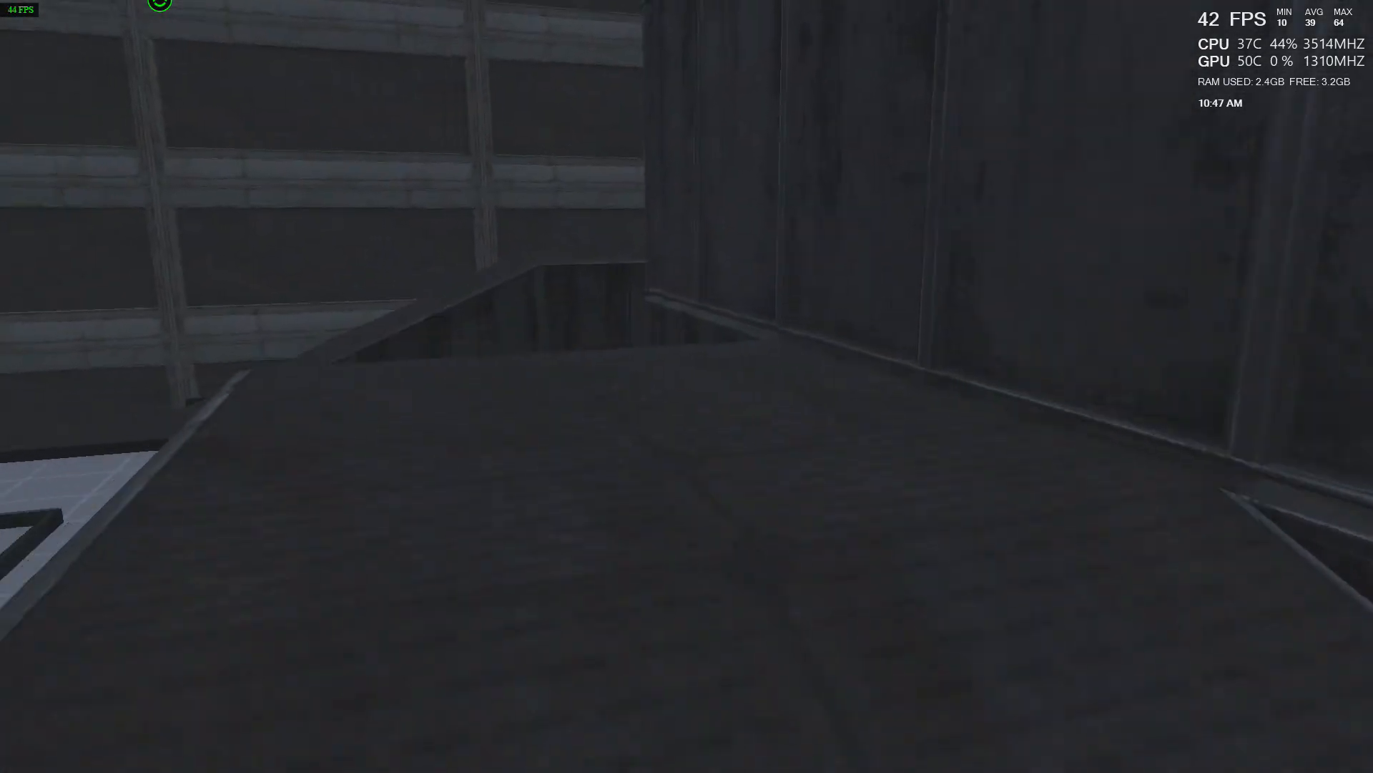
pyautogui.press('w')
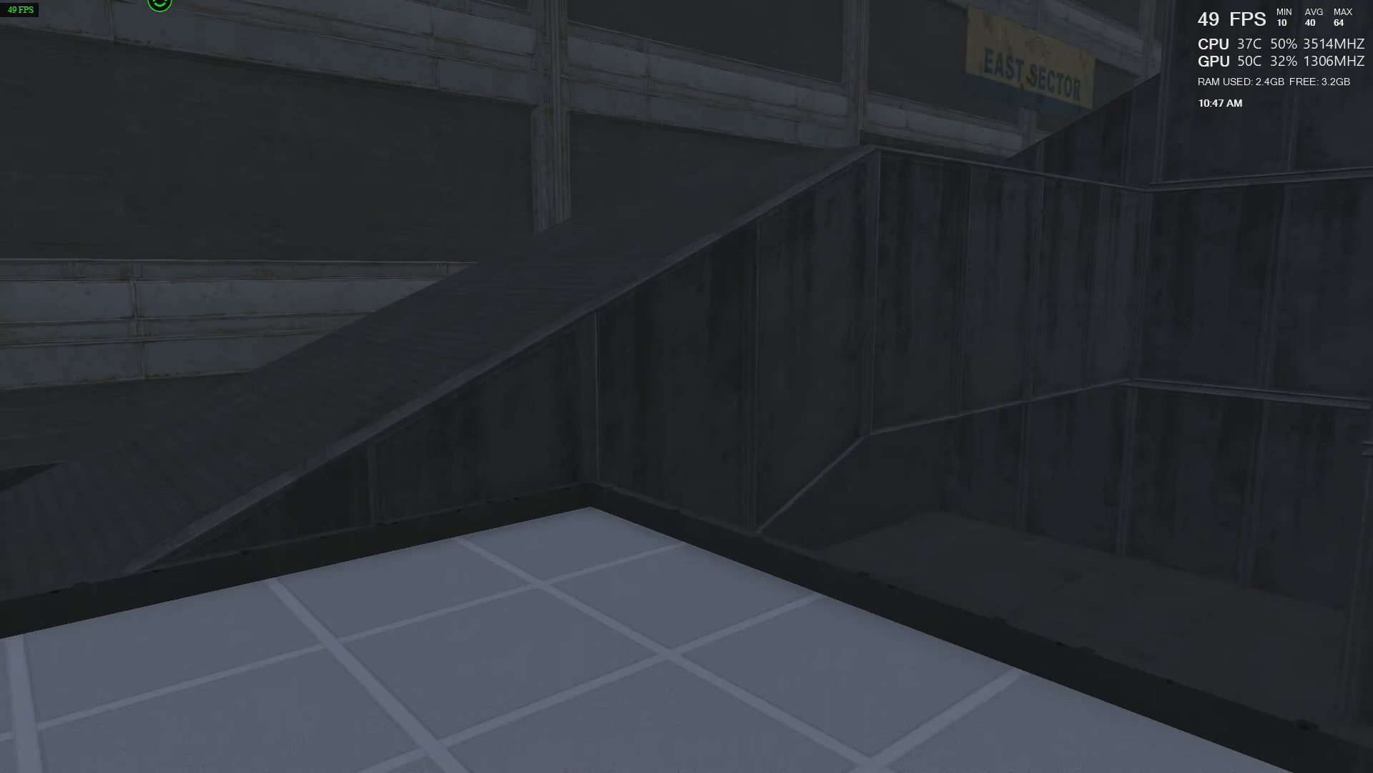
# - Walk up the ramp onto the top platform and along the cross-shaped walkway
pyautogui.press('w')
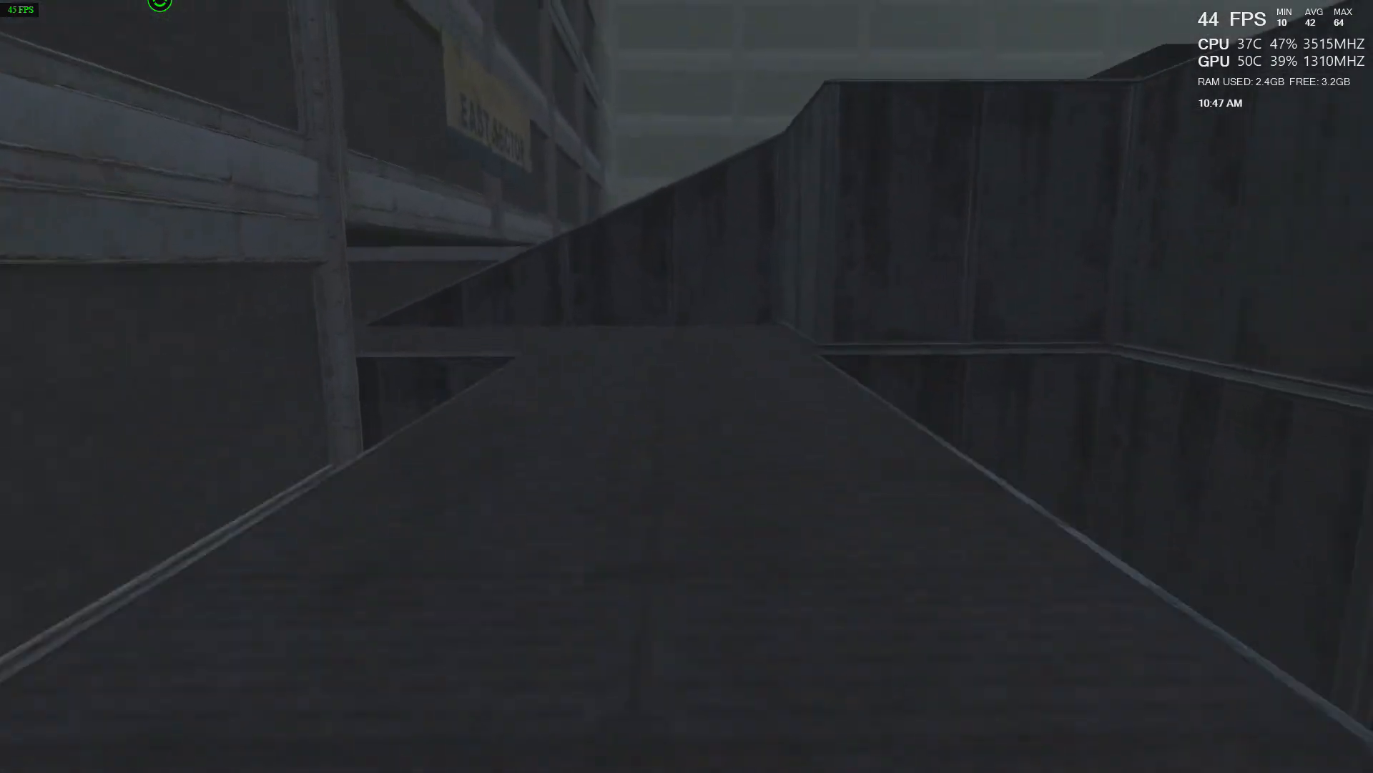
pyautogui.press('w')
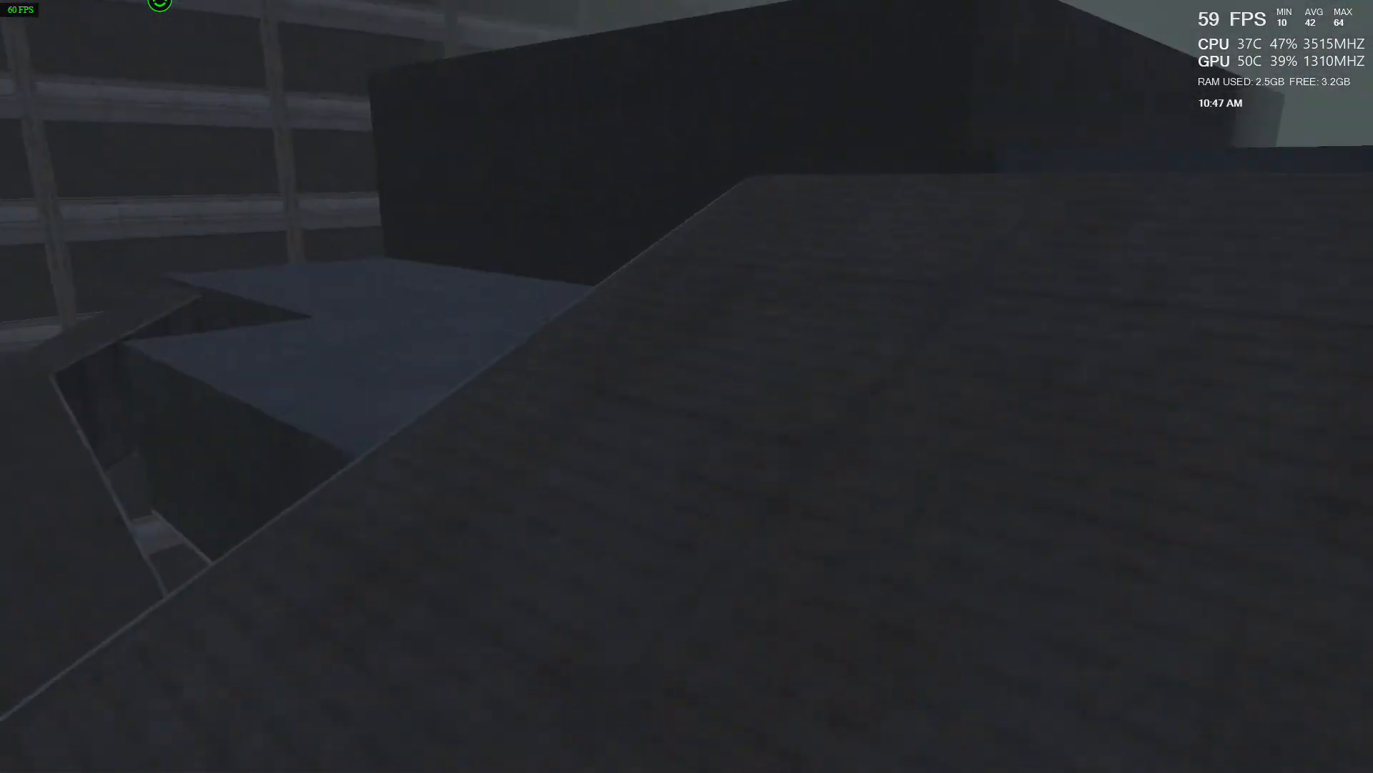
pyautogui.press('w')
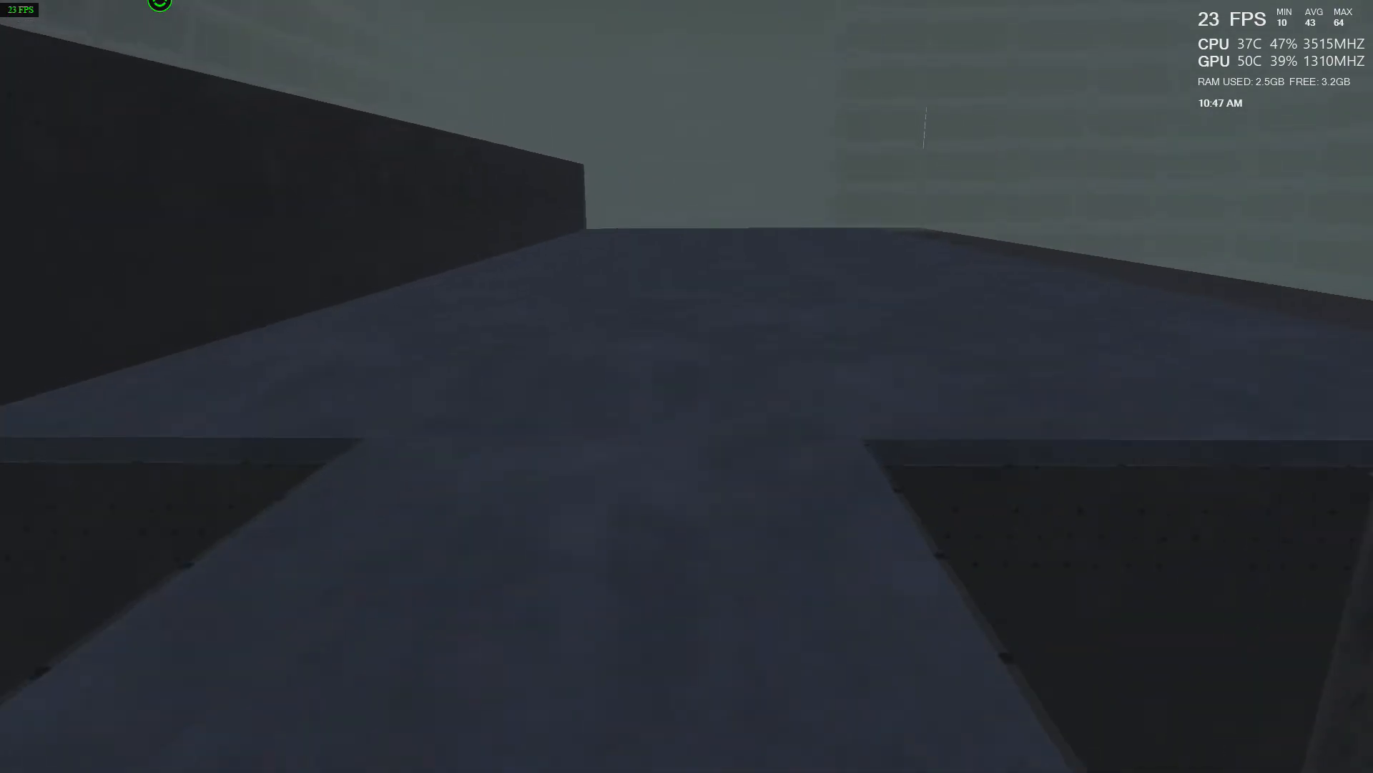
pyautogui.press('w')
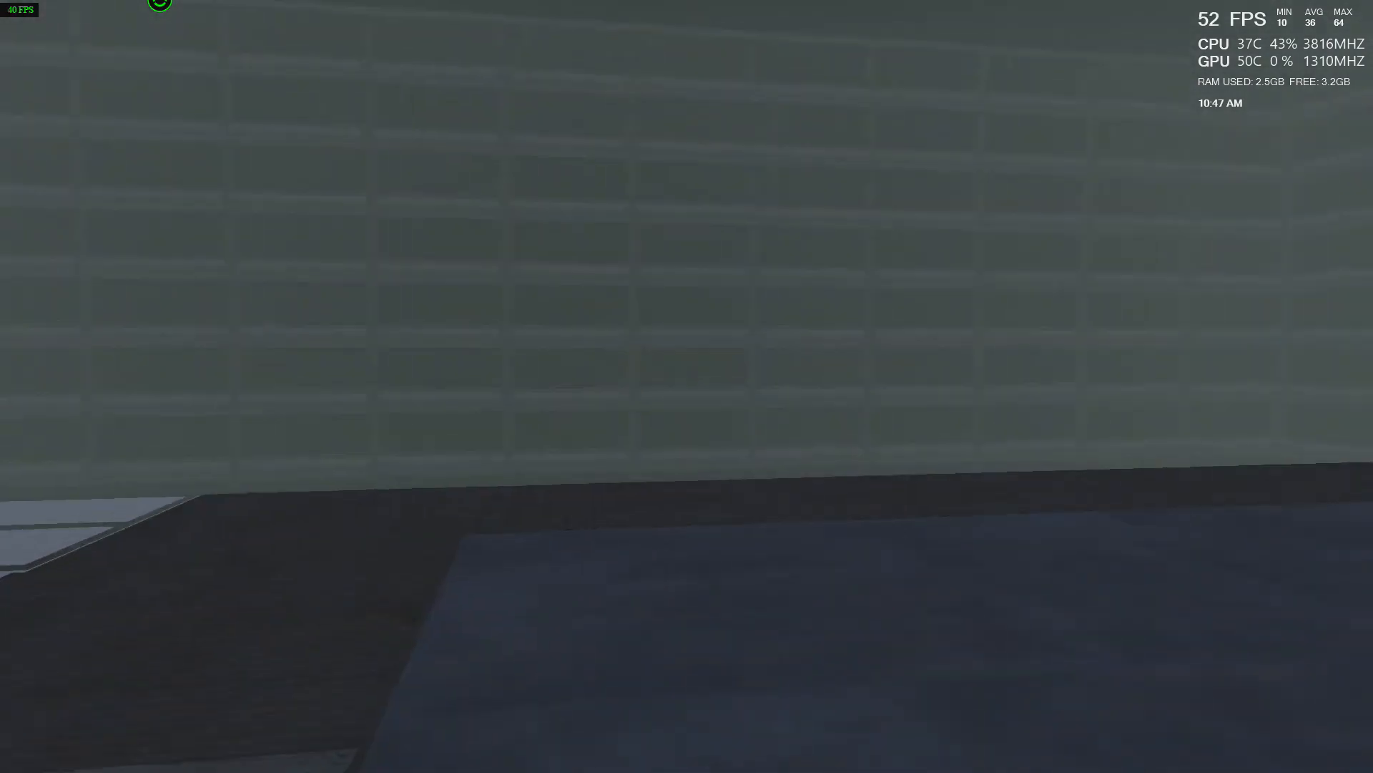
# - Scope in, swap to the reflex-sight rifle from Favorites, aim it across the grid floor, then reopen Favorites
pyautogui.press('w')
pyautogui.press('w')
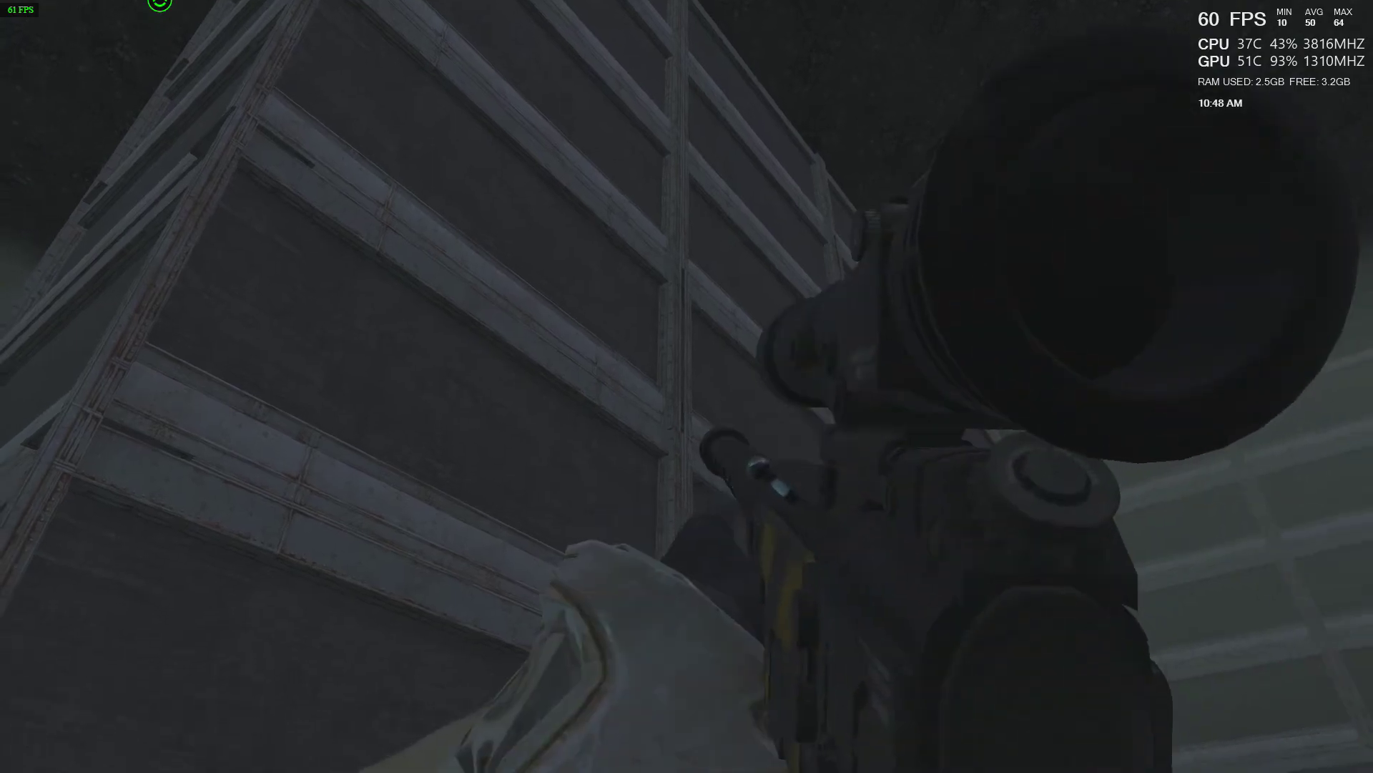
pyautogui.rightClick(687, 386)
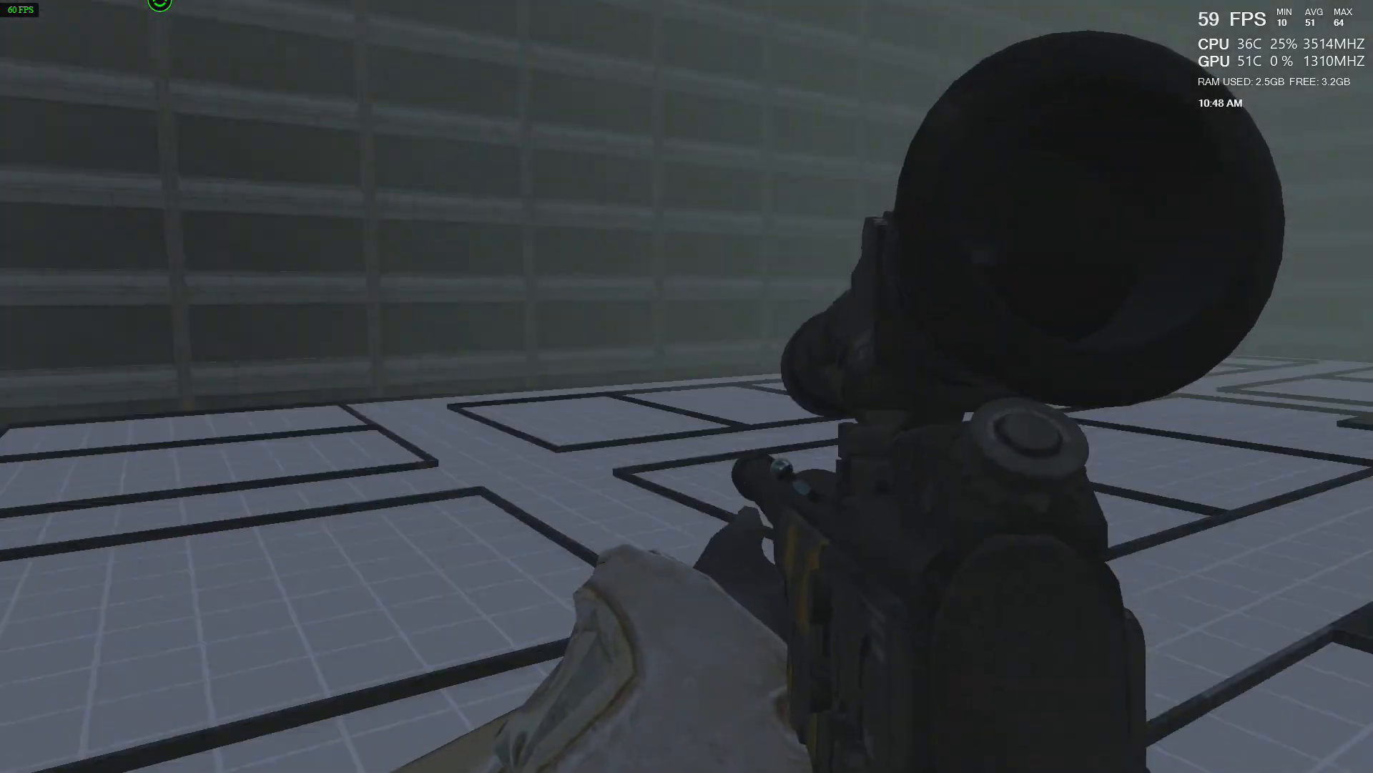
pyautogui.scroll(-1, 688, 387)
pyautogui.click(1088, 515)
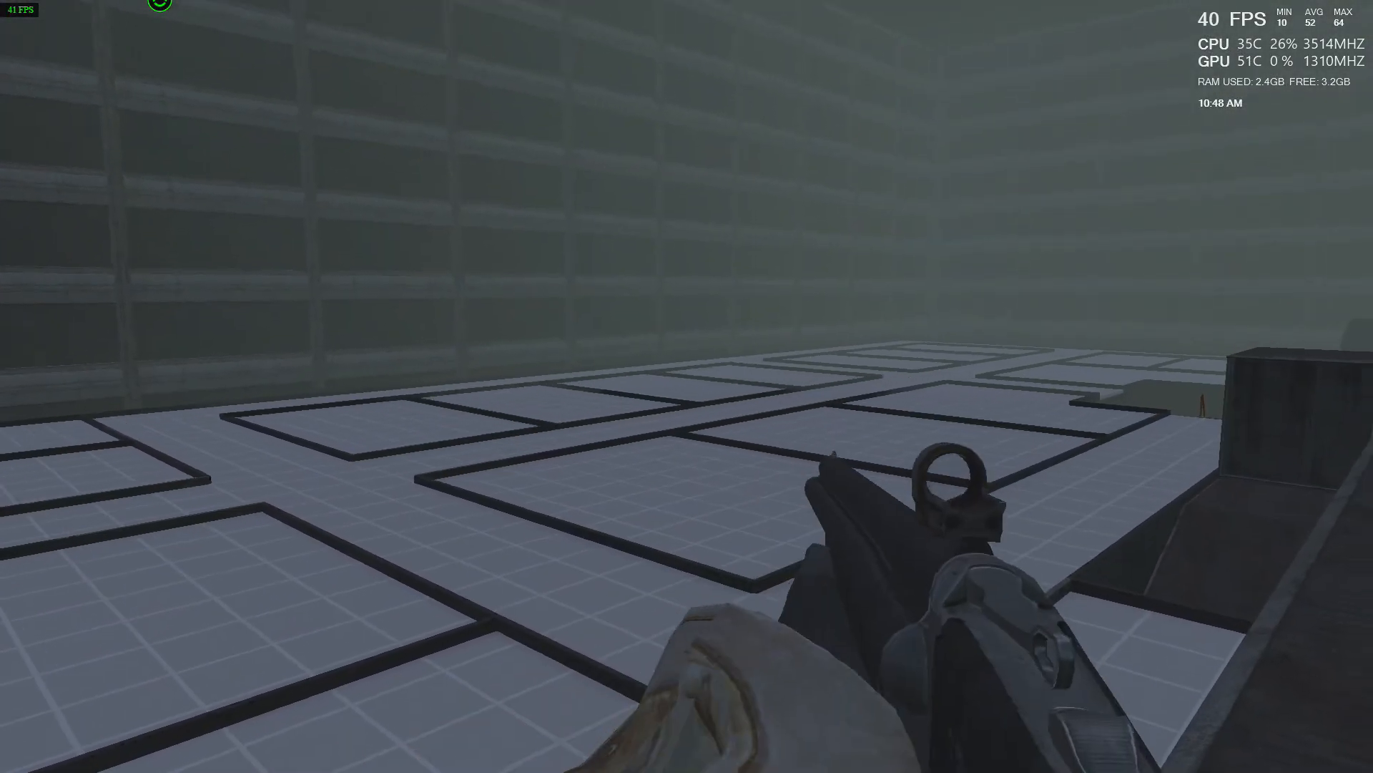
pyautogui.rightClick(687, 386)
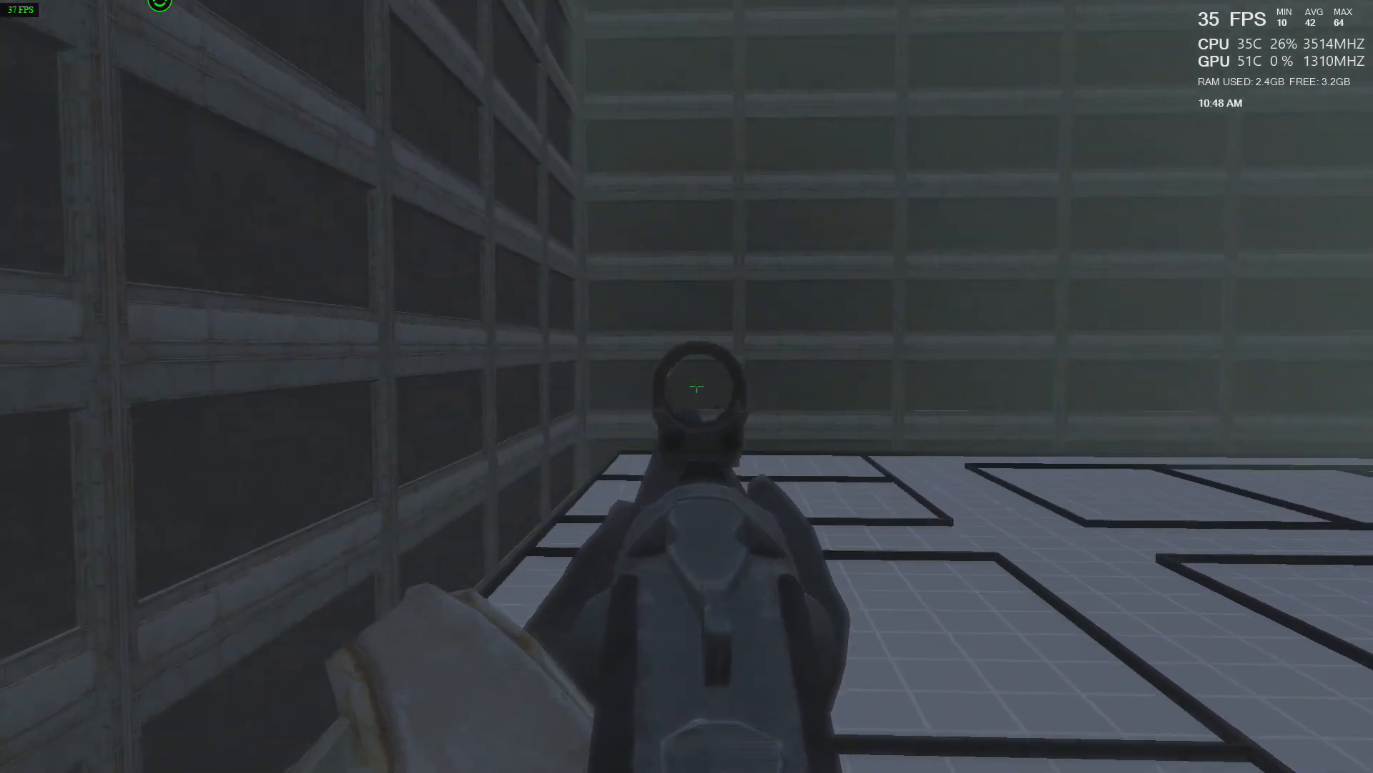
pyautogui.rightClick(687, 386)
pyautogui.scroll(-1, 686, 387)
# - Equip the scoped Suppressed Powerful Automatic AS Vektor from the Favorites wheel
pyautogui.click(1040, 515)
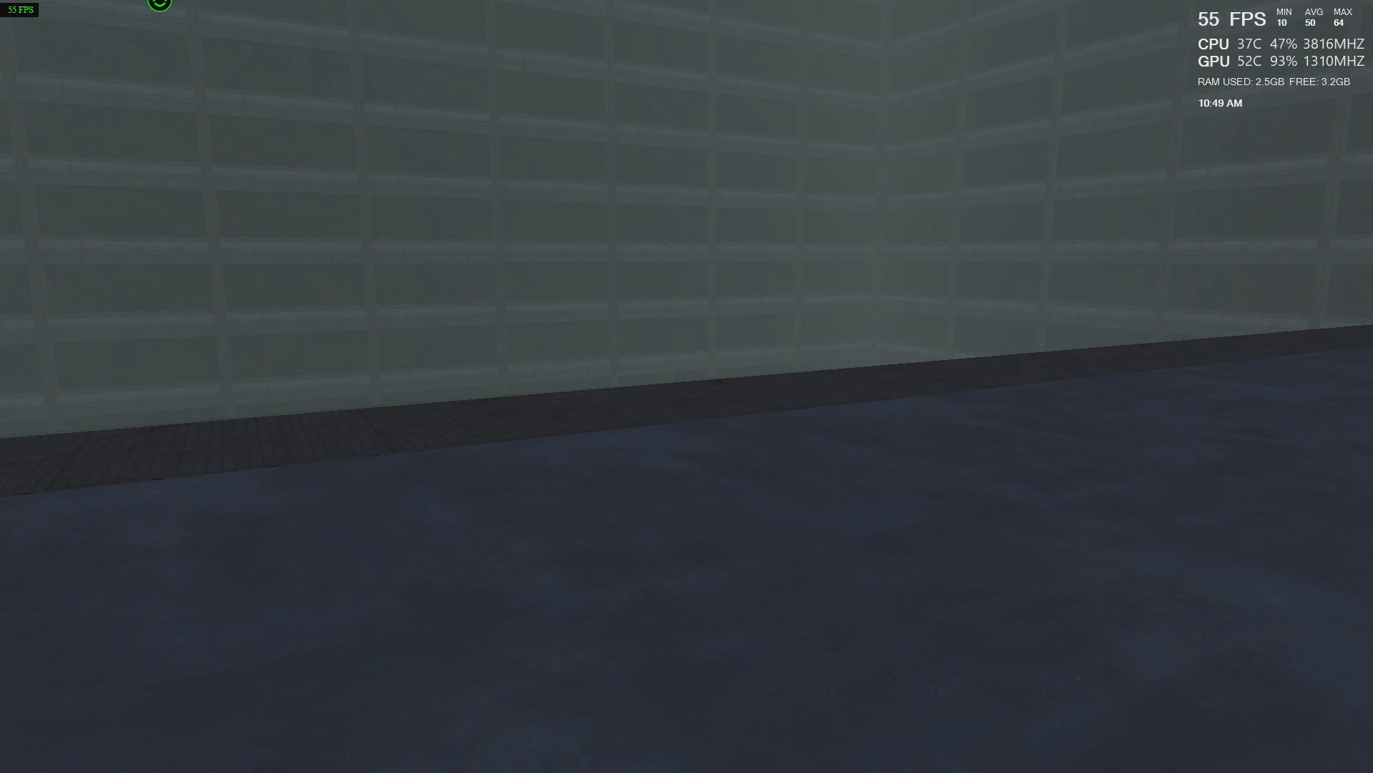
pyautogui.press('v')
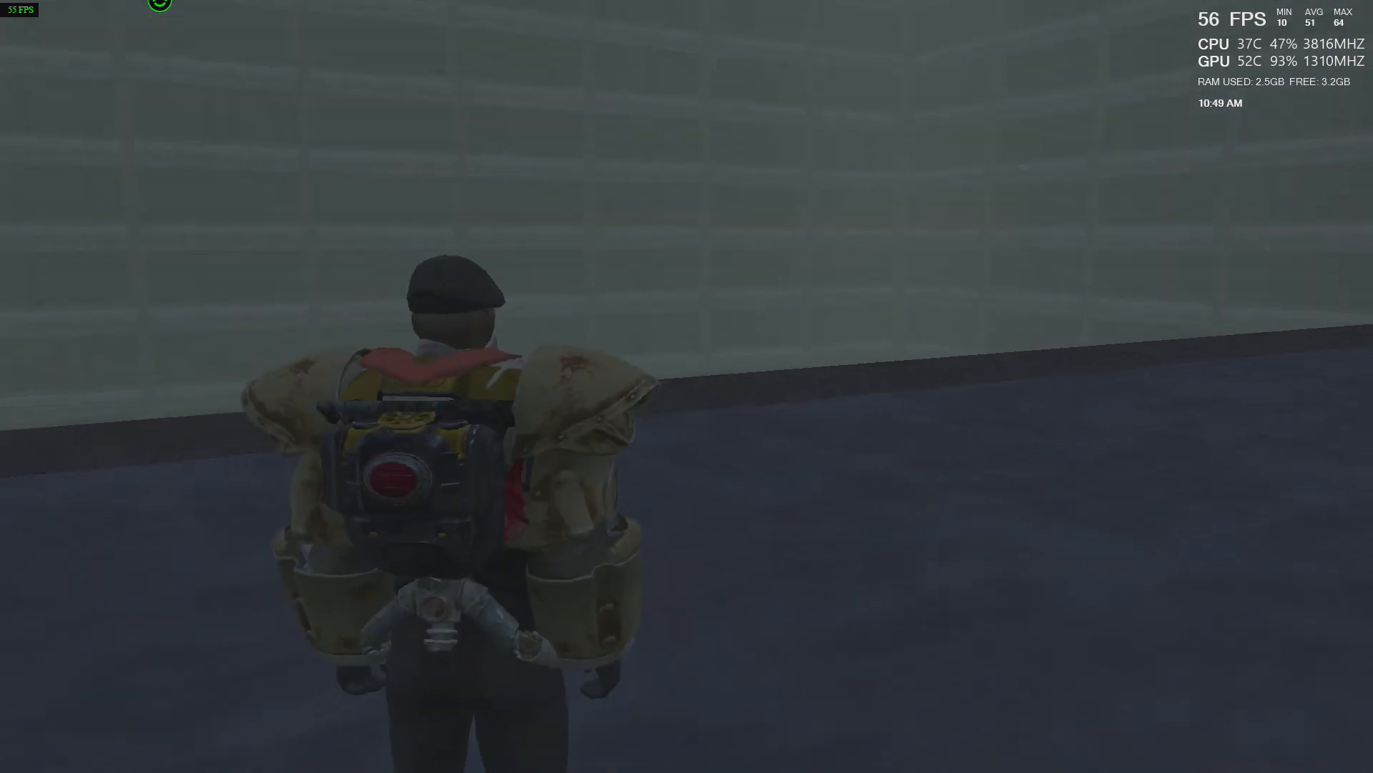
pyautogui.press('v')
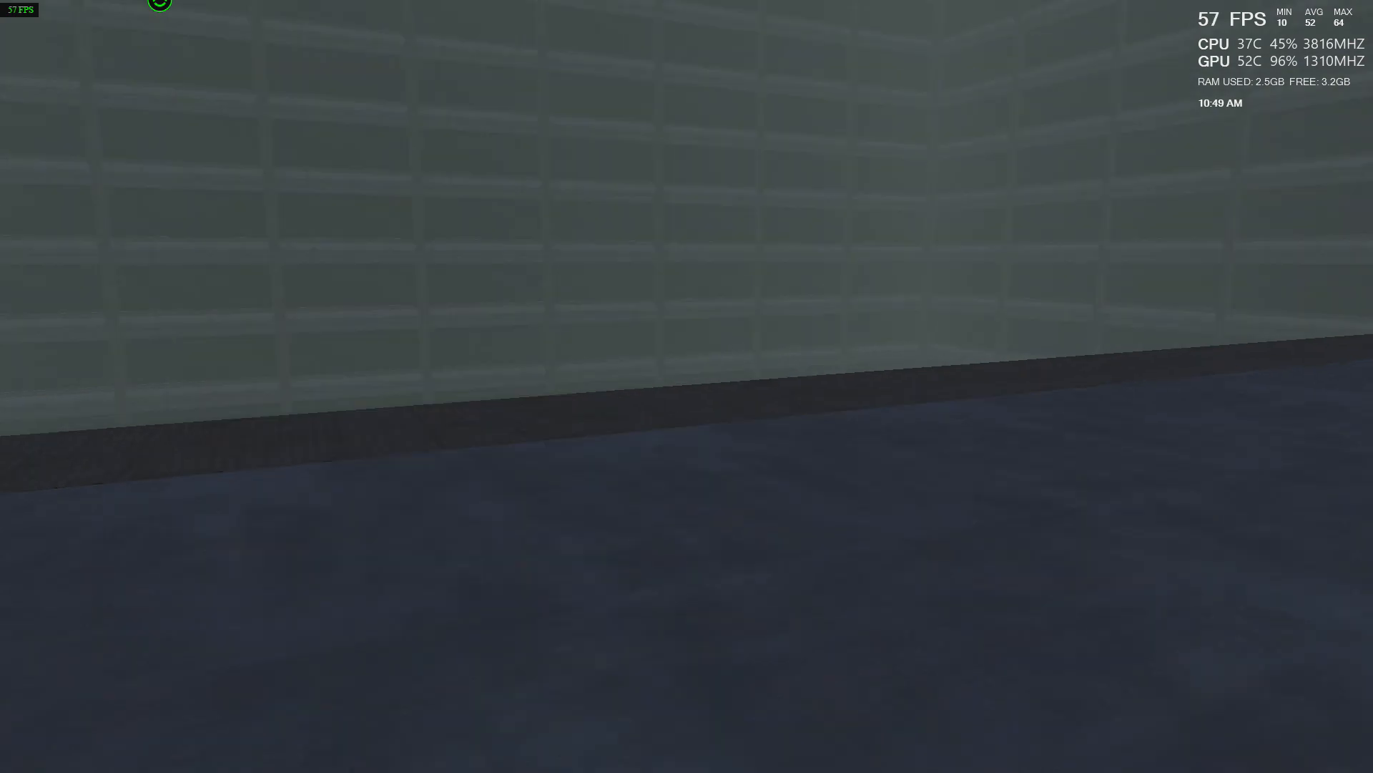